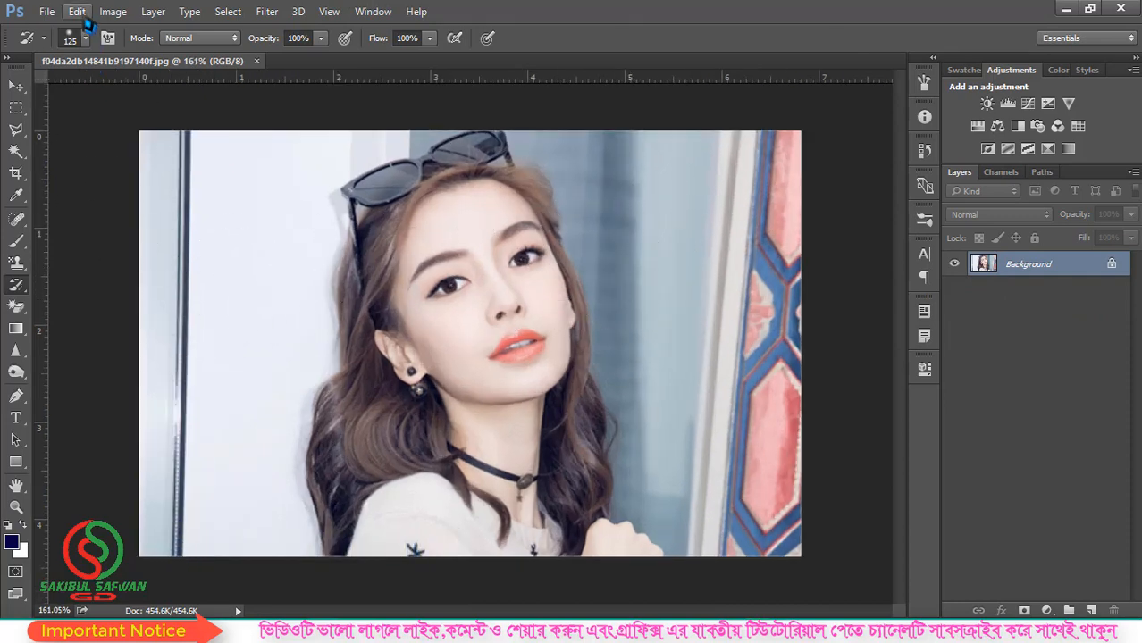
key("bracketleft")
key("bracketleft")
left_click(76, 15)
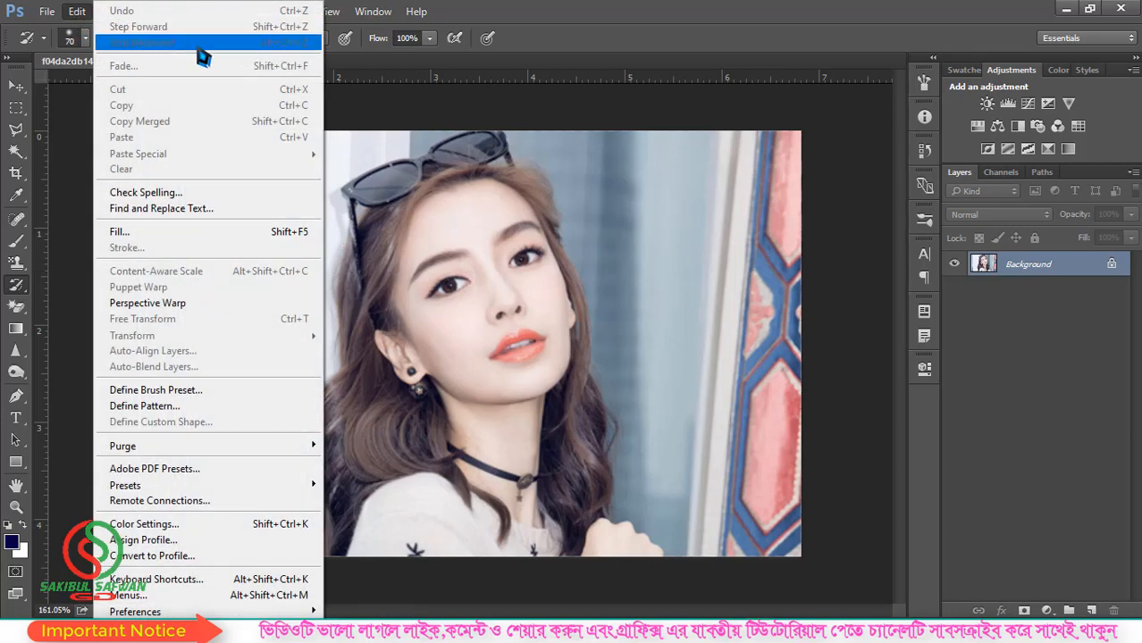
left_click(569, 12)
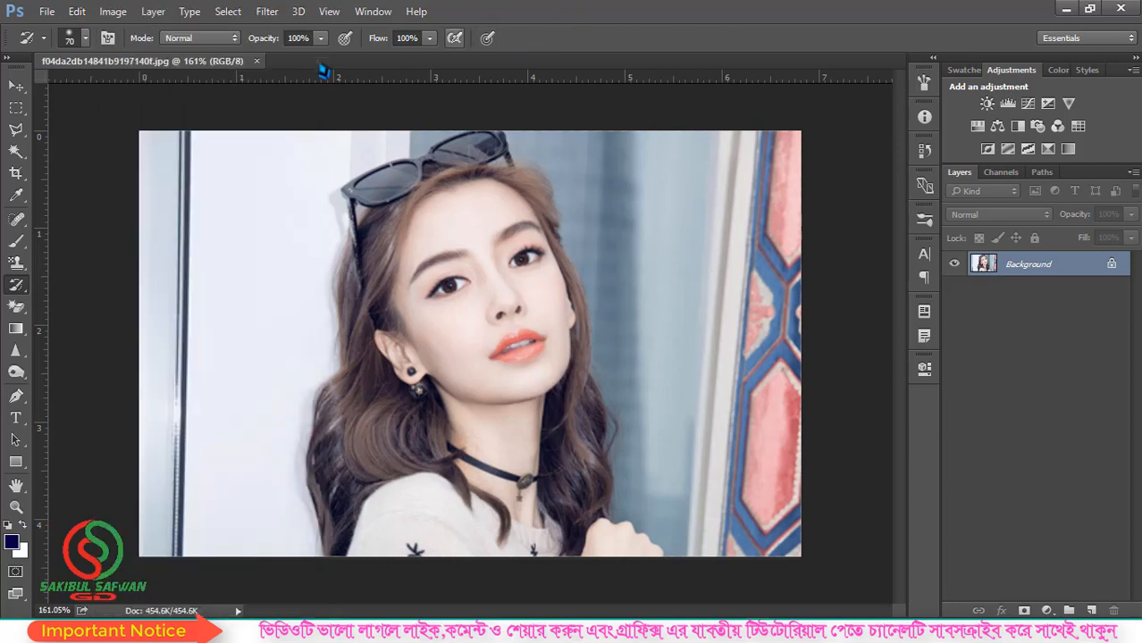
left_click(88, 13)
mouse_move(384, 13)
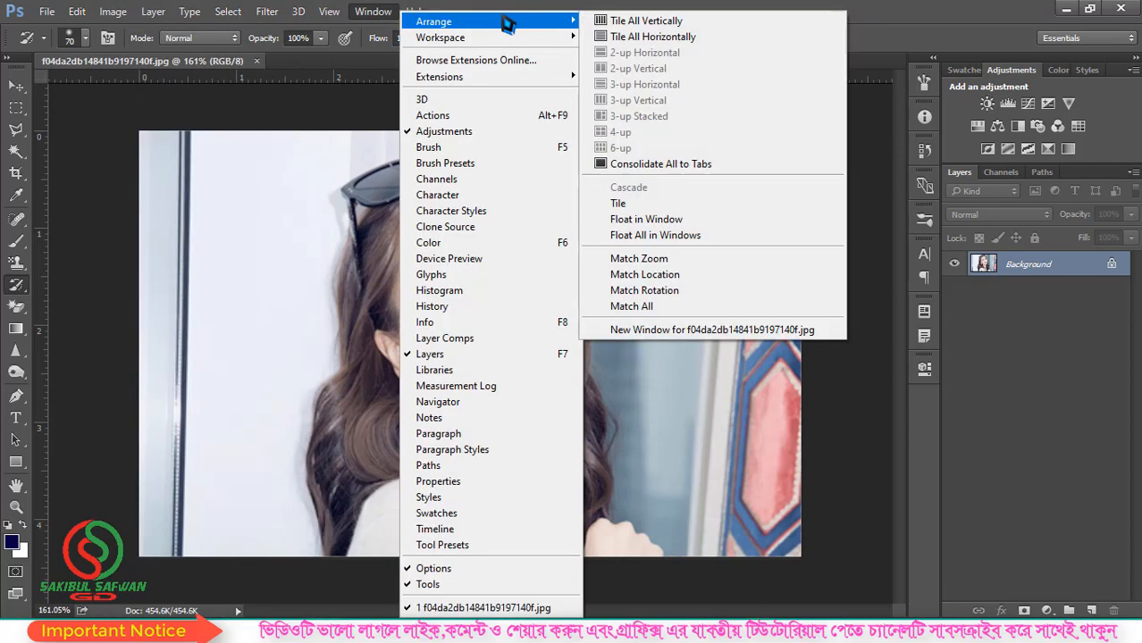
left_click(814, 5)
left_click(71, 11)
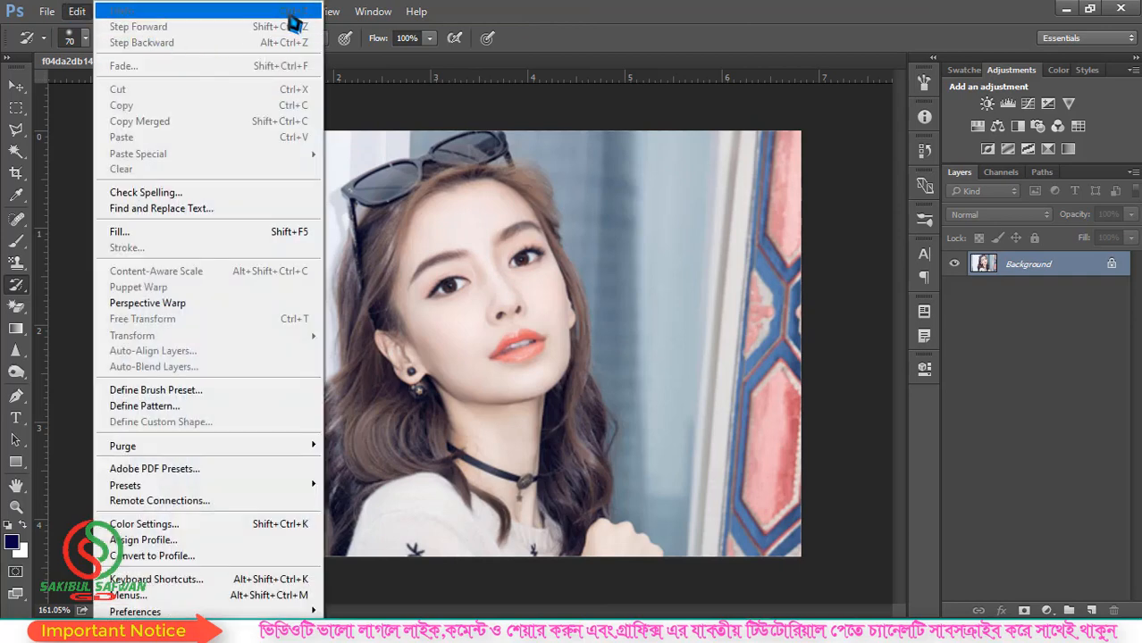
left_click(615, 14)
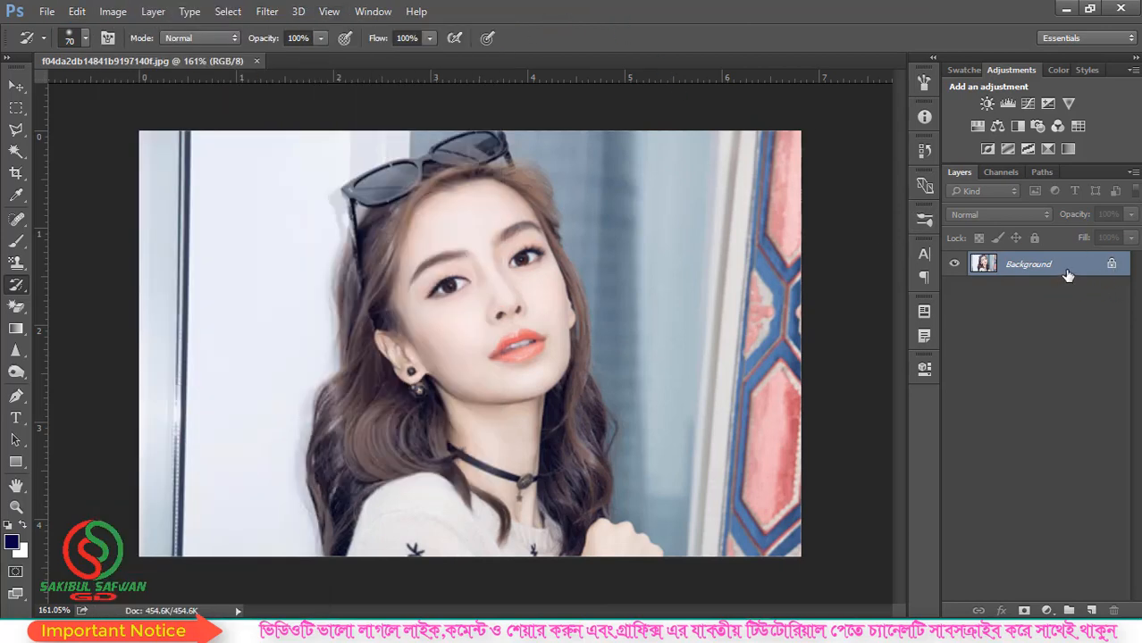
Duplicate the Background layer and ready the Clone Stamp tool with a brush size of 70
left_click_drag(1054, 266, 1090, 610)
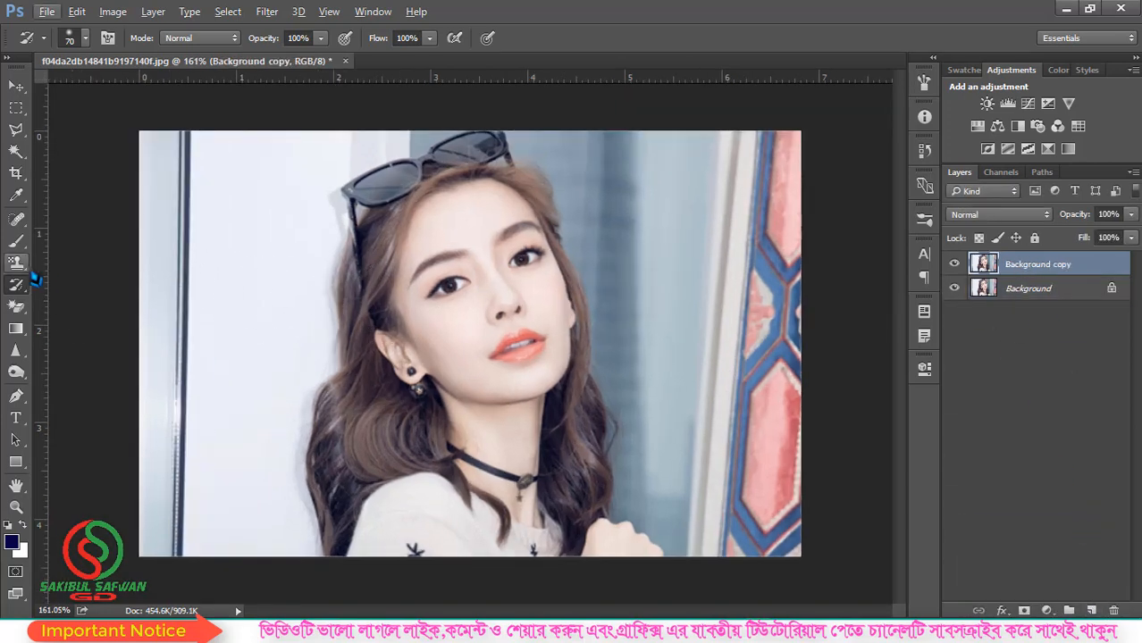
left_click(18, 262)
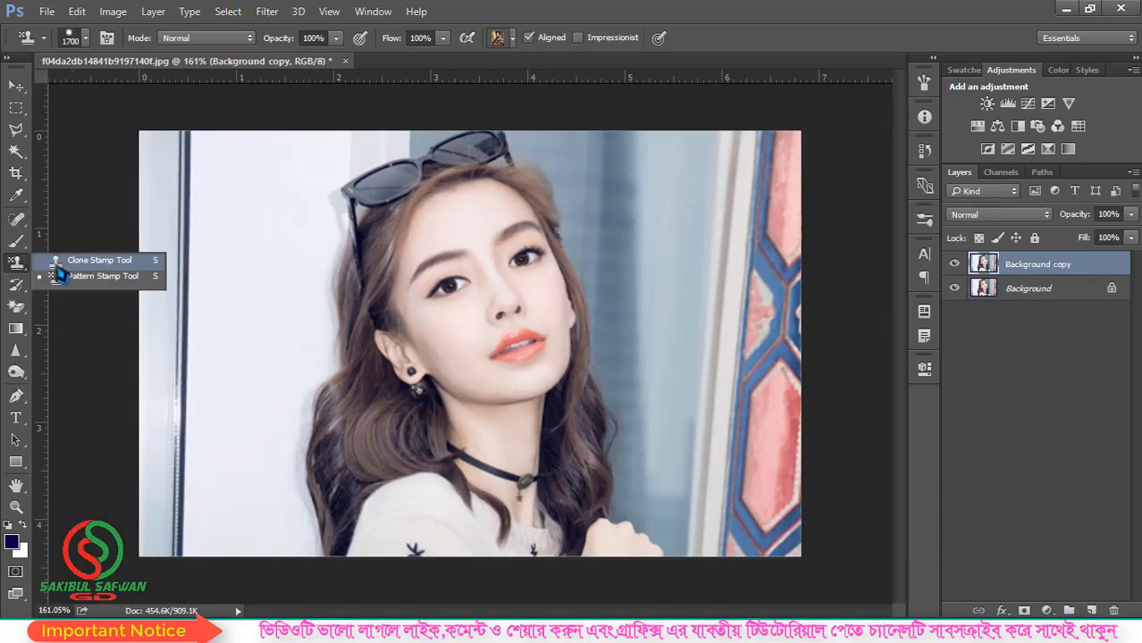
left_click(93, 260)
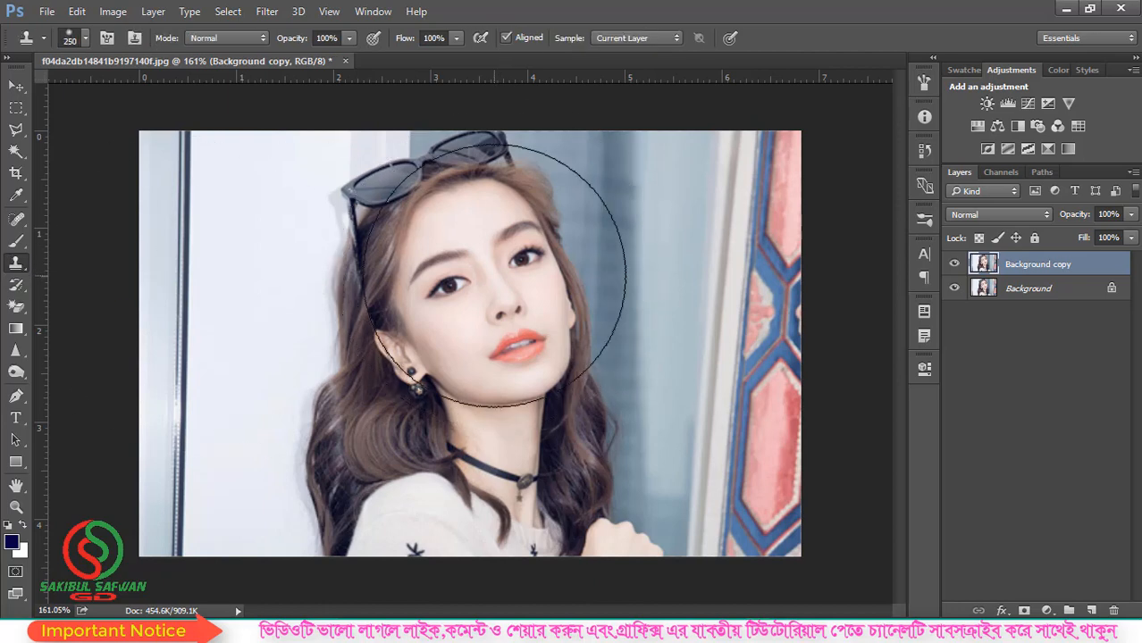
key("bracketleft")
key("bracketleft")
key("bracketleft")
key("bracketleft")
key("bracketleft")
key("bracketleft")
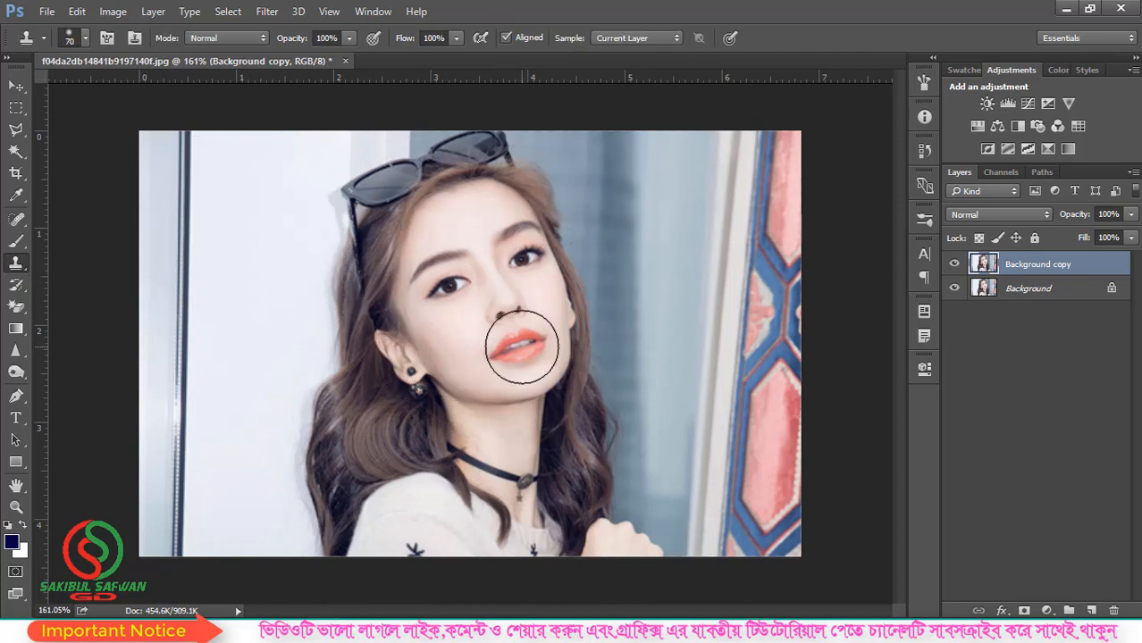
Clone the woman's lips onto two spots of the white wall beside her and onto the blue-grey background across from it
left_click(521, 347, "alt")
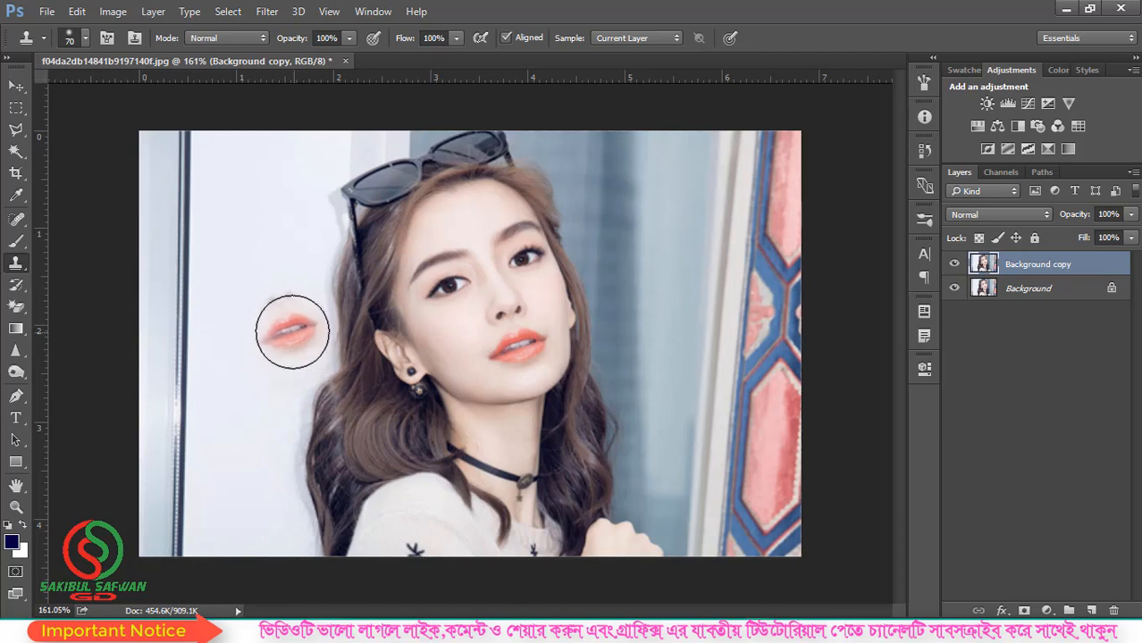
left_click_drag(292, 332, 284, 299)
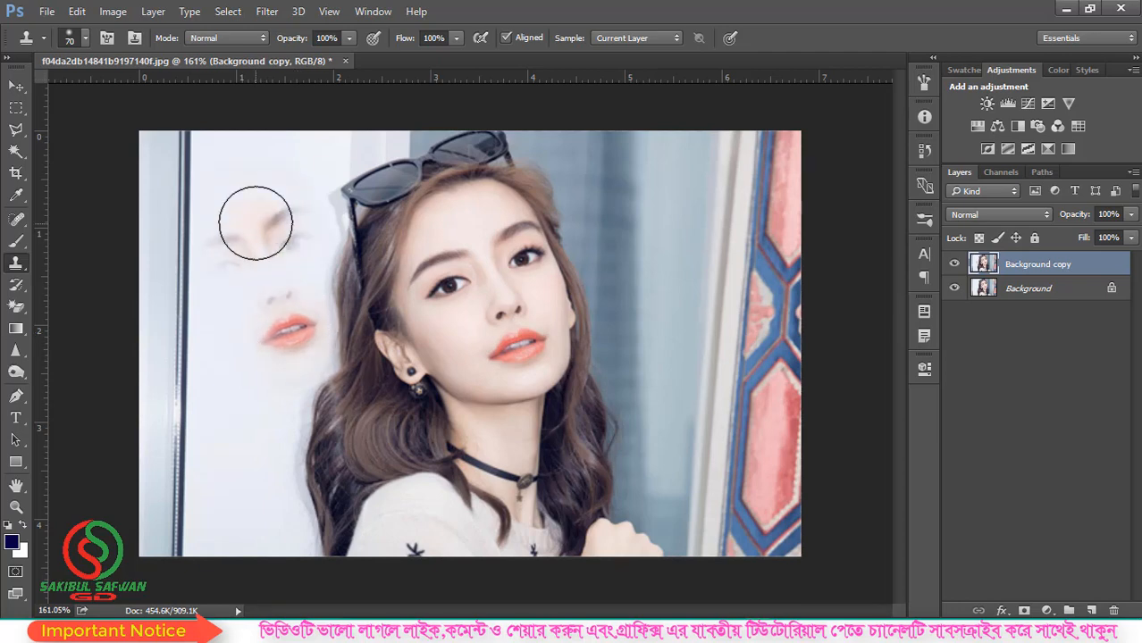
left_click(516, 342, "alt")
left_click(263, 215)
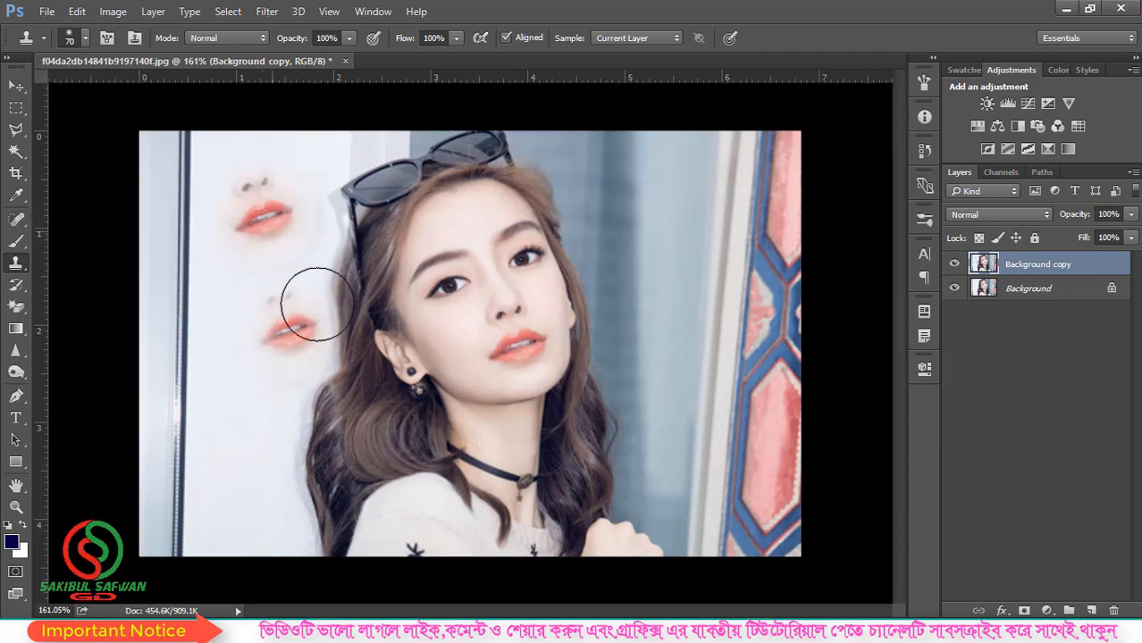
key("ctrl+z")
left_click(658, 268)
scroll(573, 342, "up", 1)
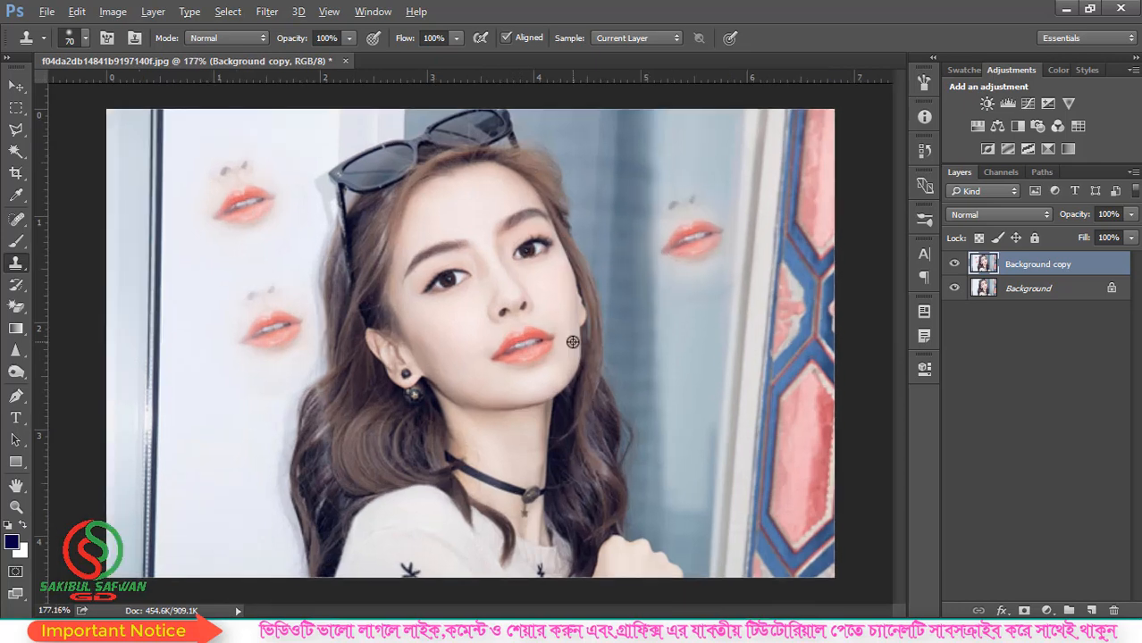
Try cloning over the woman's face from a new sample point, undo the strokes, and reduce the brush size to 45
left_click(694, 281, "alt")
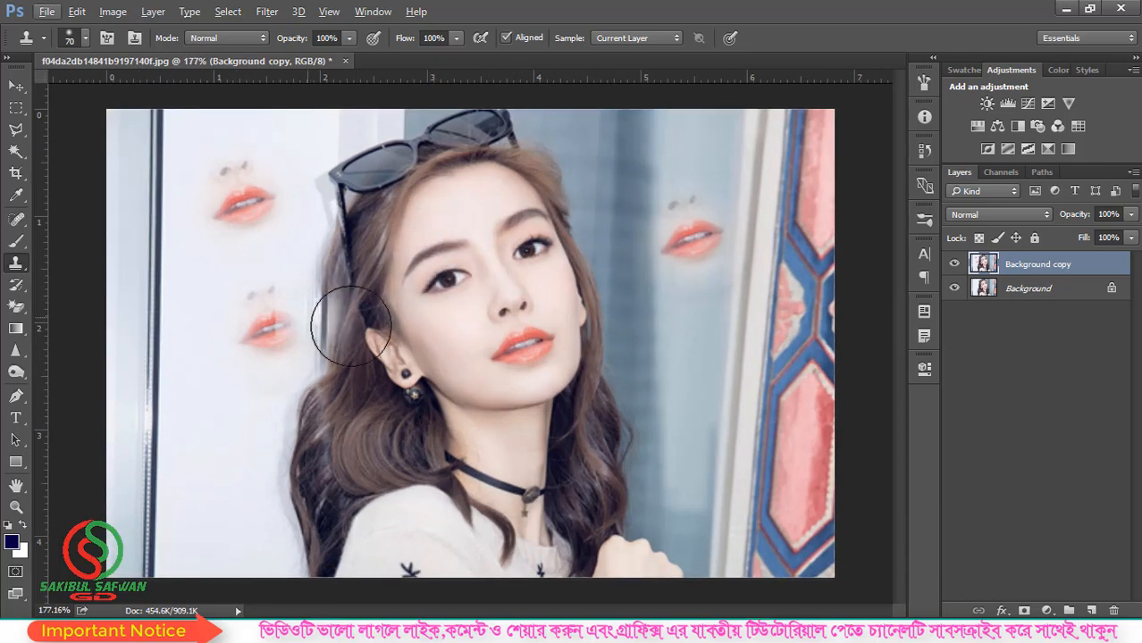
left_click_drag(513, 379, 571, 407)
key("ctrl+z")
key("bracketleft")
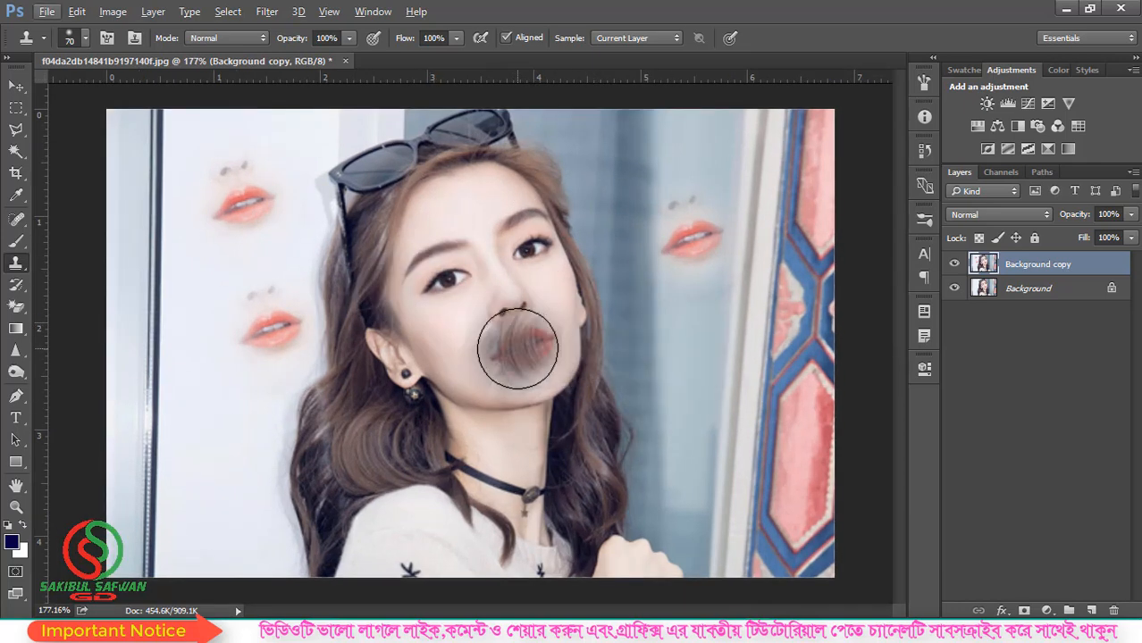
key("bracketleft")
key("bracketleft")
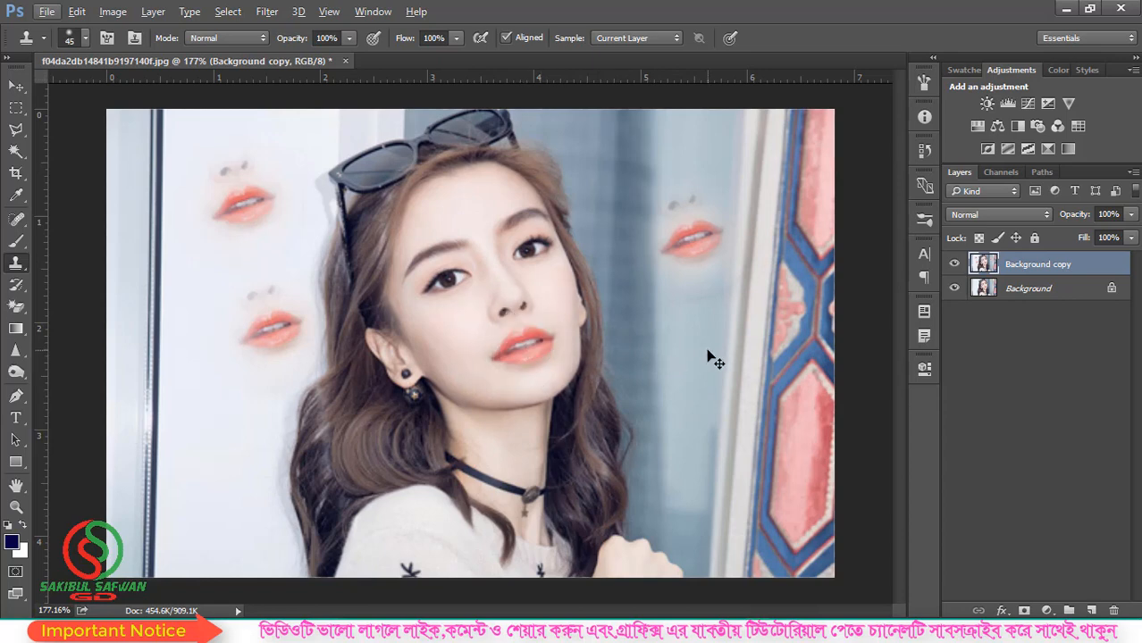
Undo and redo the cloned lips on the blue-grey background twice
key("ctrl+z")
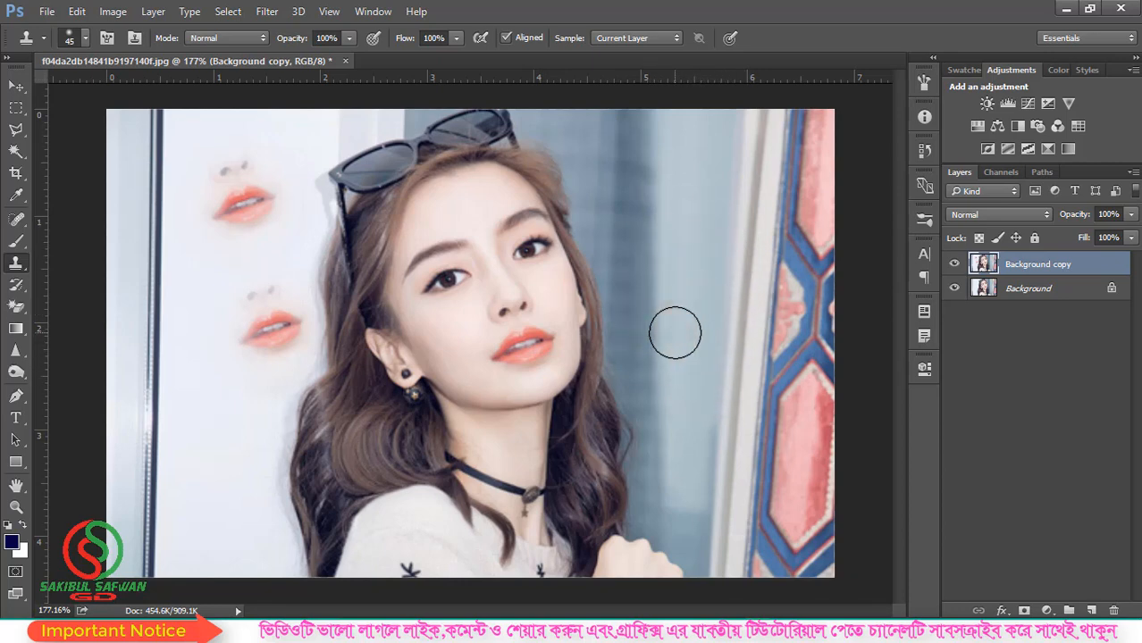
key("ctrl+z")
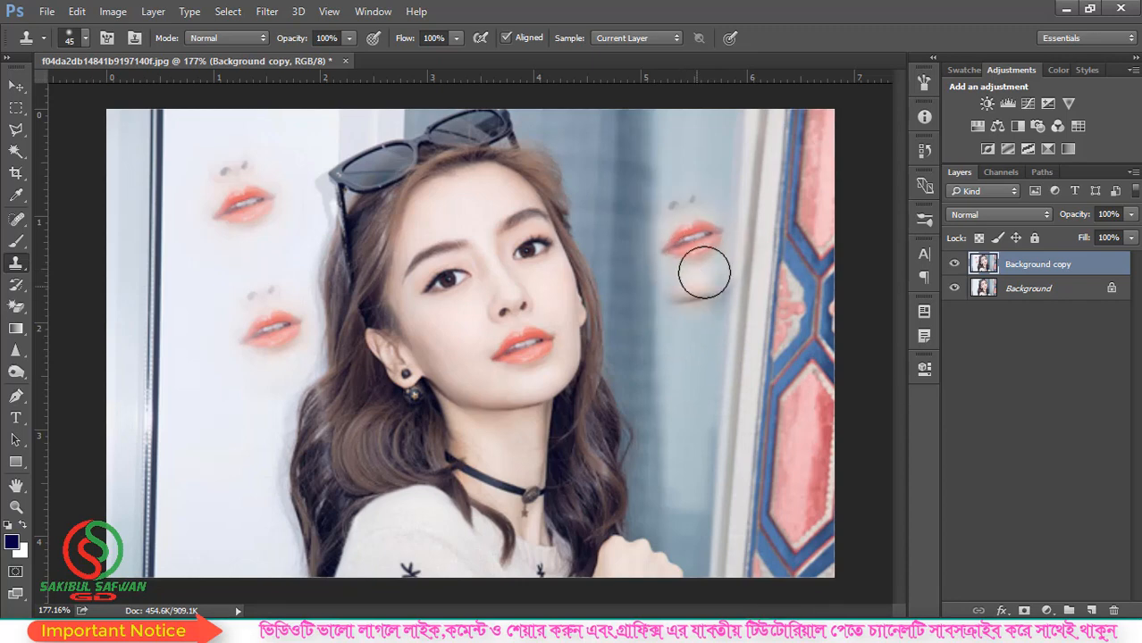
left_click(79, 18)
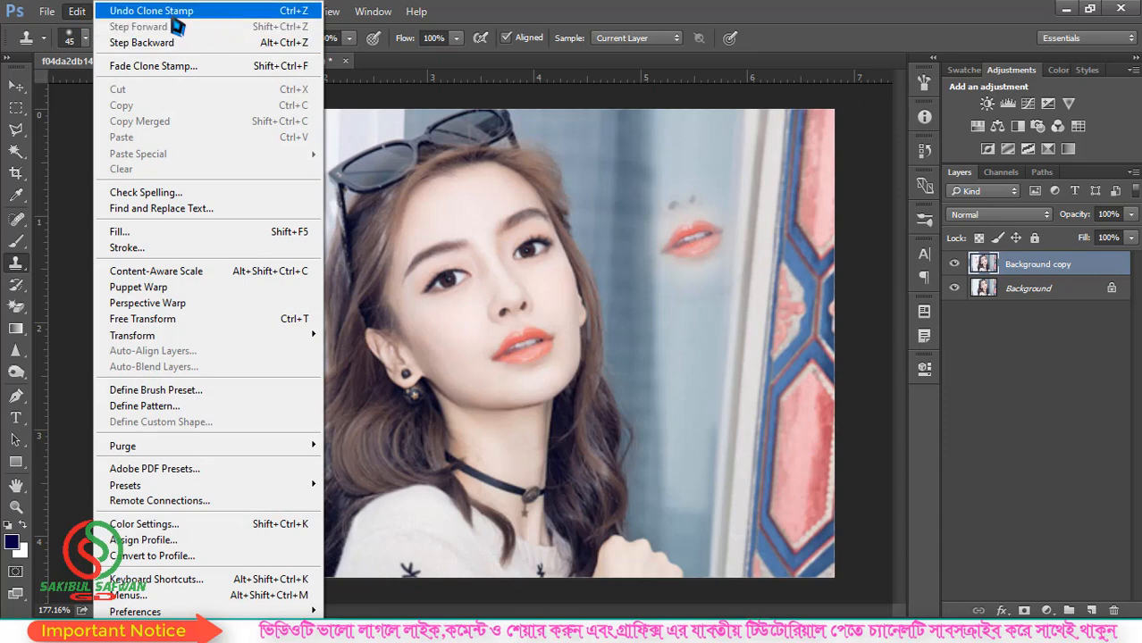
left_click(203, 13)
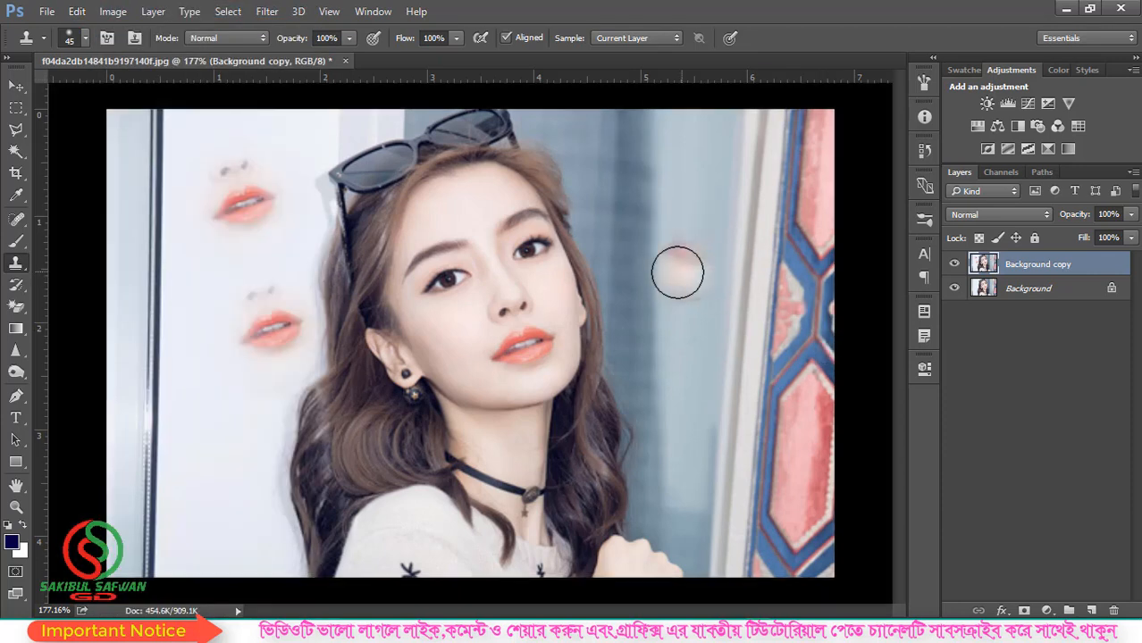
left_click(77, 10)
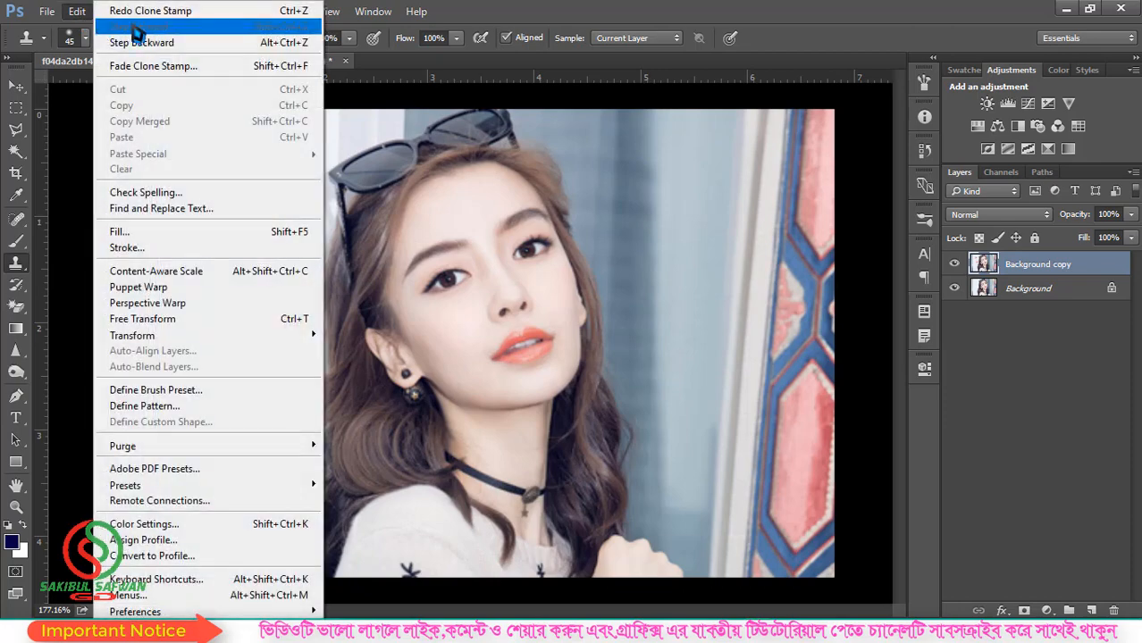
left_click(157, 14)
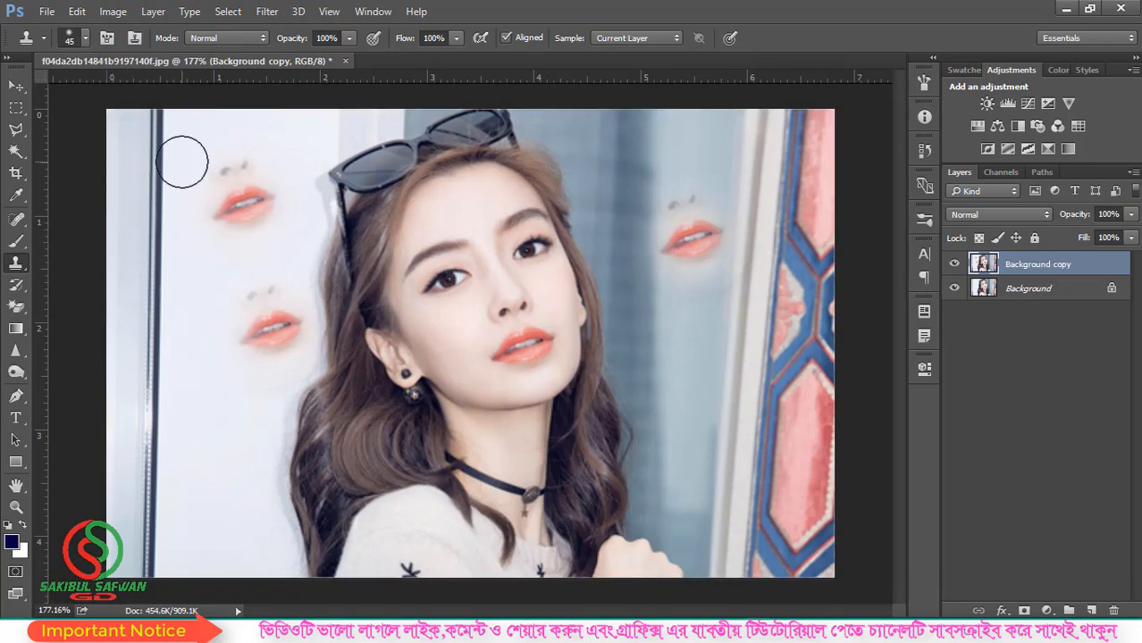
Step backward through the history until all the cloned lips are removed from the image
left_click(77, 12)
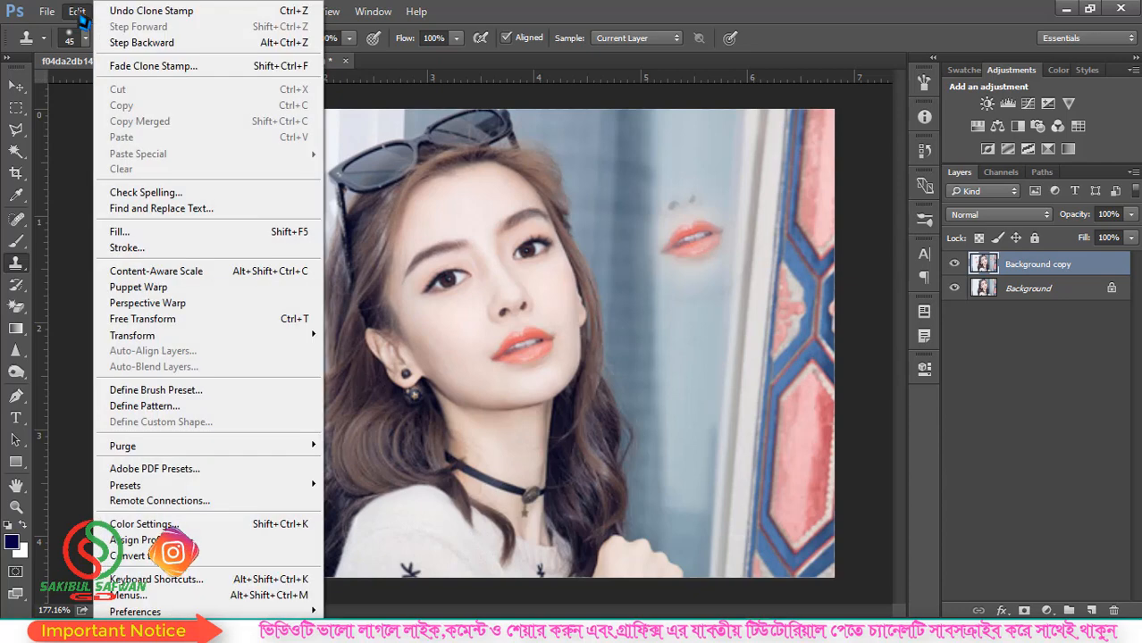
left_click(186, 45)
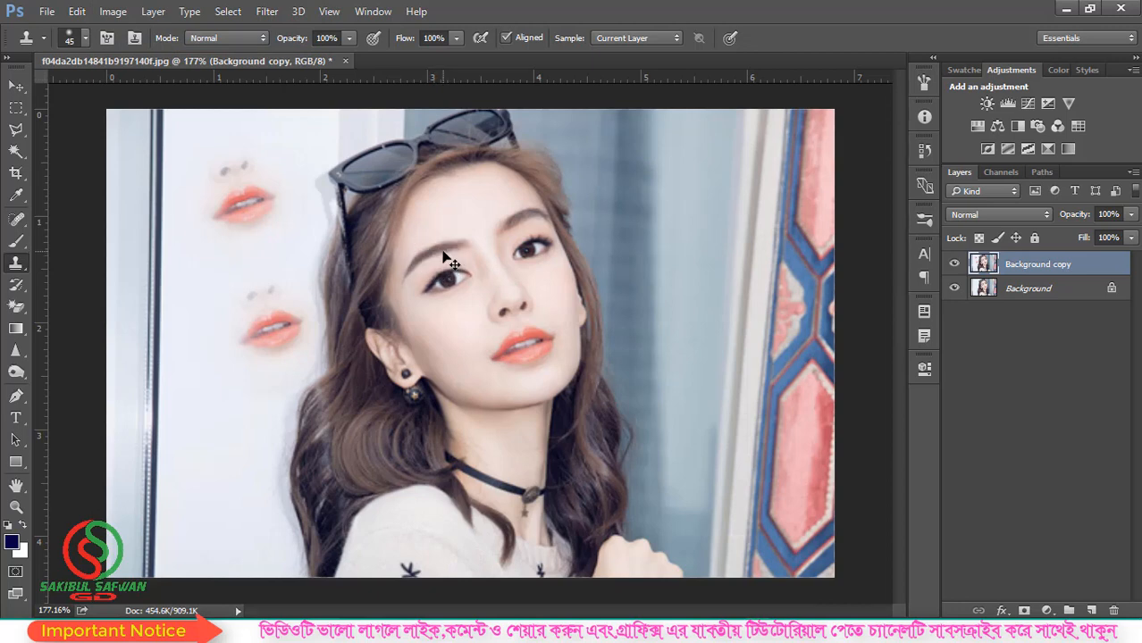
left_click(78, 20)
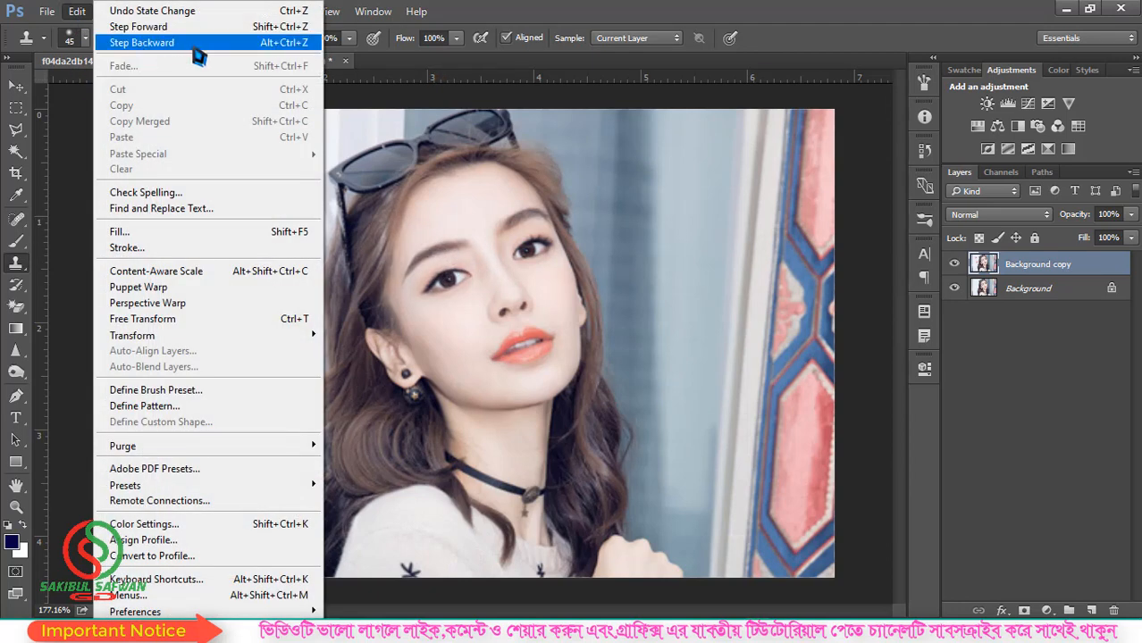
left_click(335, 107)
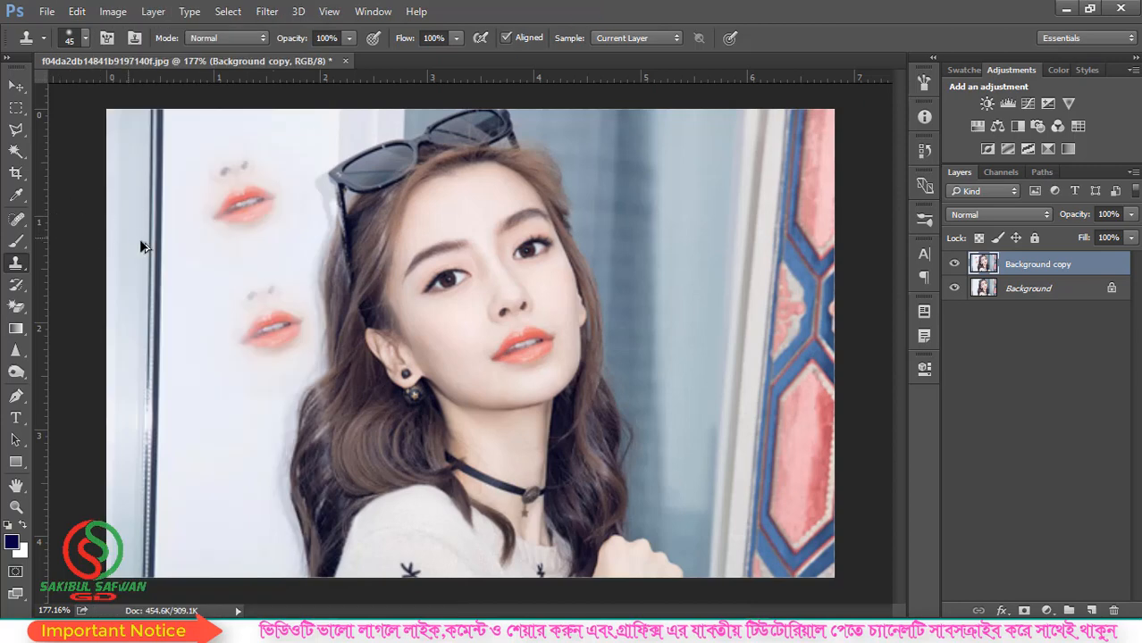
key("ctrl+alt+z")
key("ctrl+alt+z")
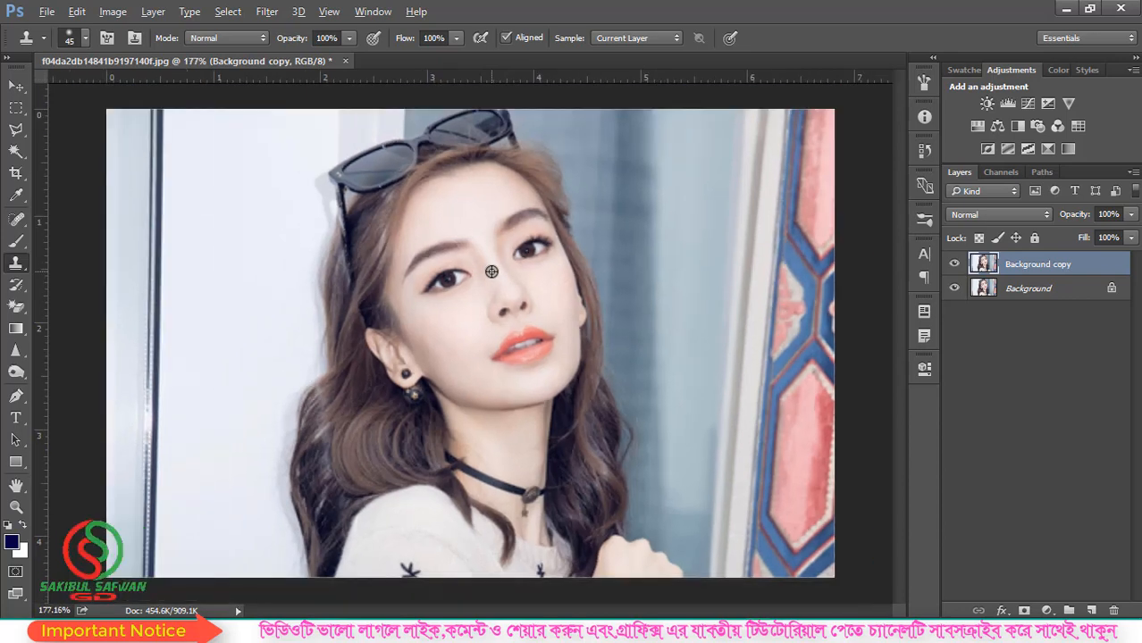
Try covering an eyebrow with skin sampled beside the nose bridge using the Clone Stamp, and step backward to remove it
left_click(491, 272, "alt")
left_click_drag(433, 248, 442, 239)
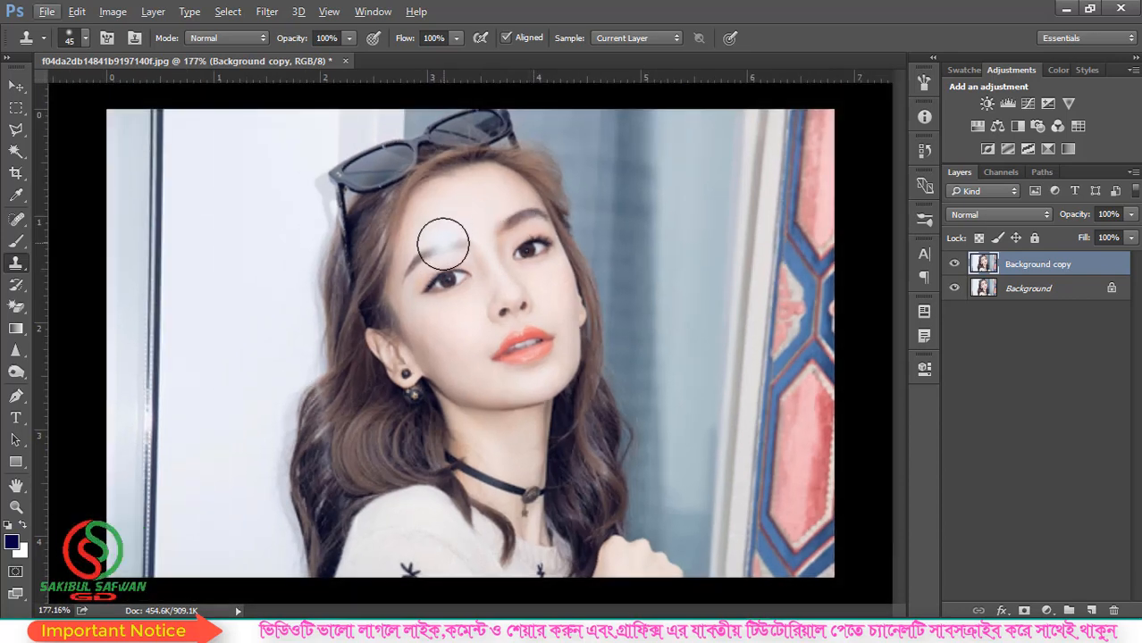
key("ctrl+alt+z")
left_click(79, 13)
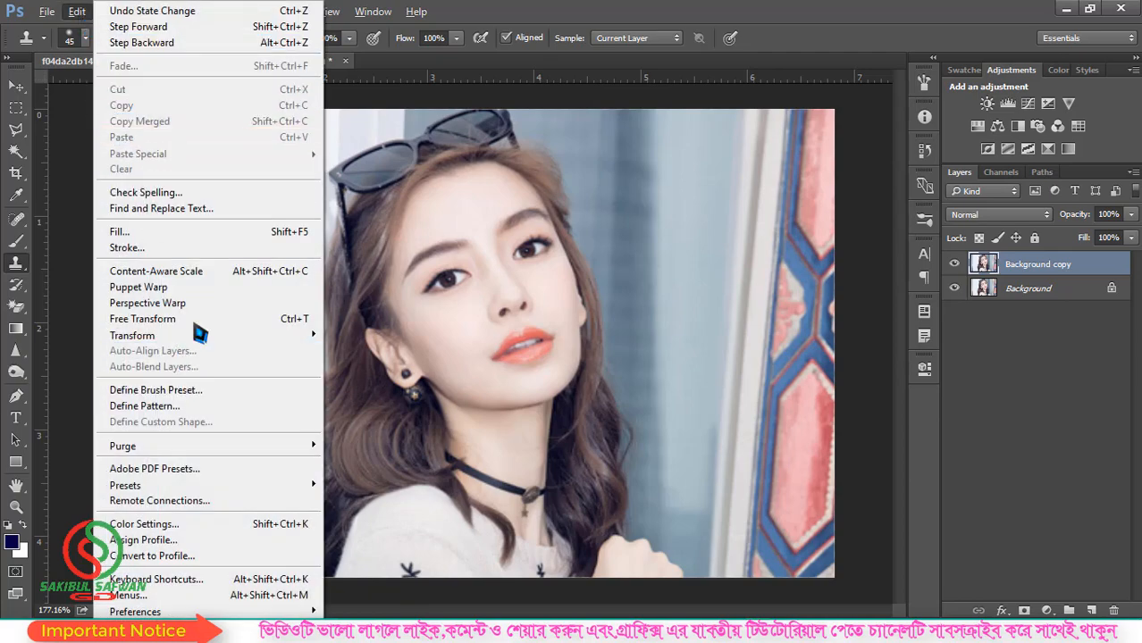
left_click(416, 11)
left_click(585, 10)
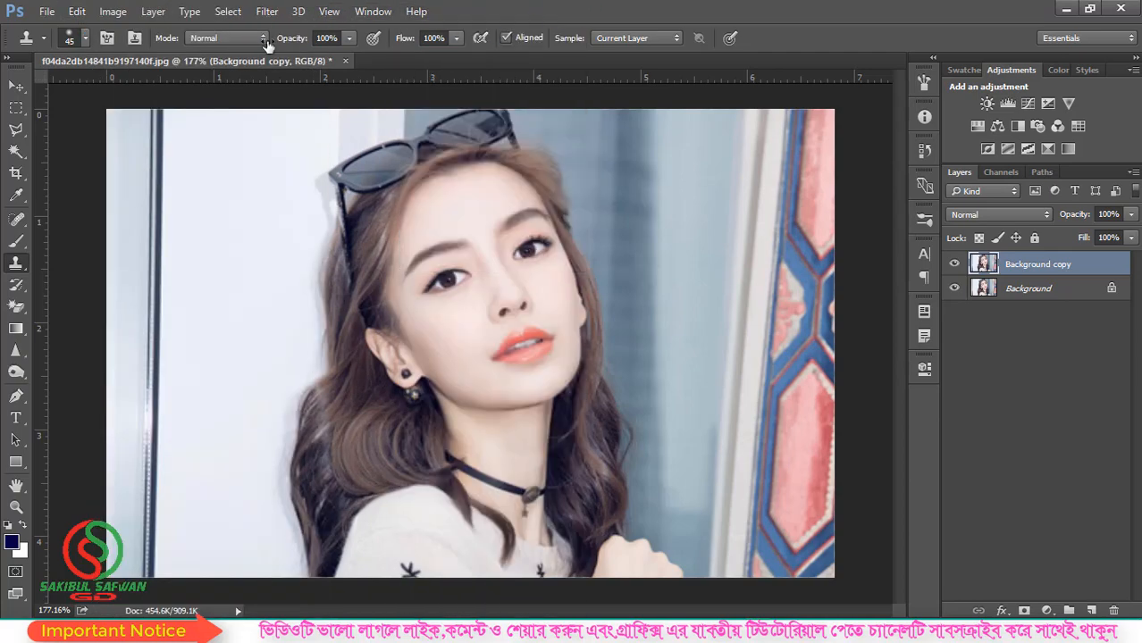
Open the program preferences and go to the Performance settings that contain the History States option
left_click(78, 12)
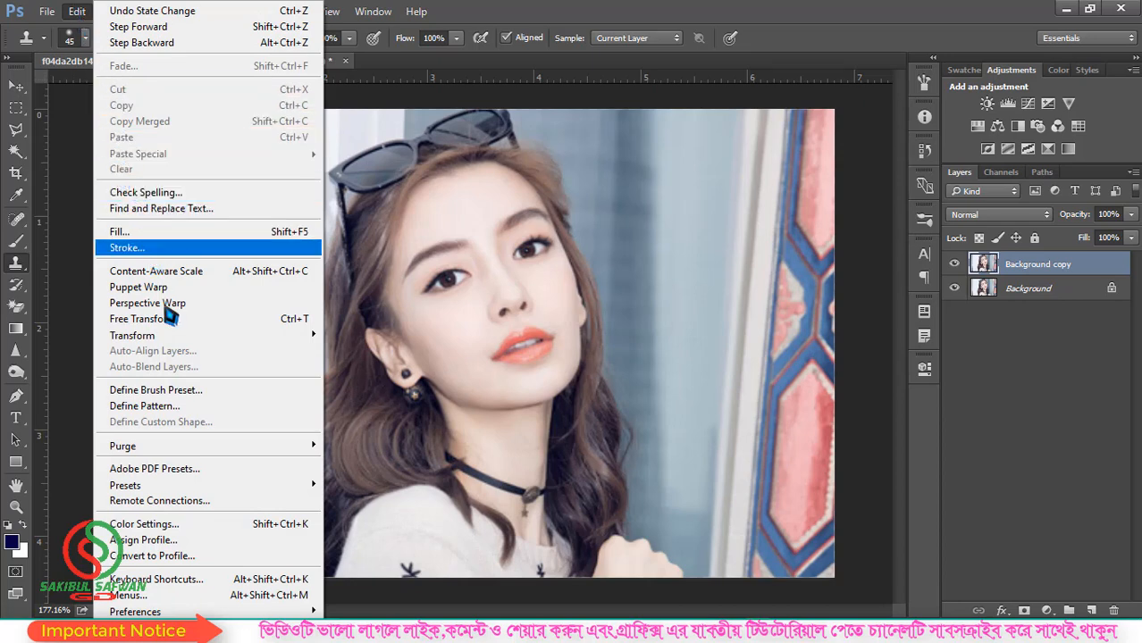
mouse_move(179, 612)
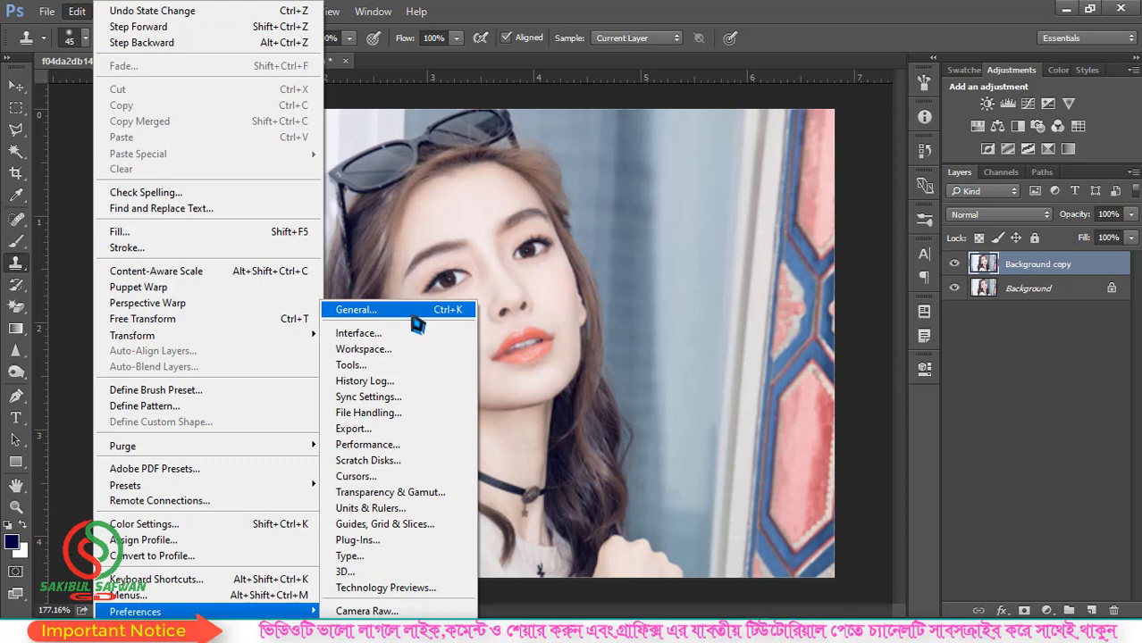
left_click(414, 312)
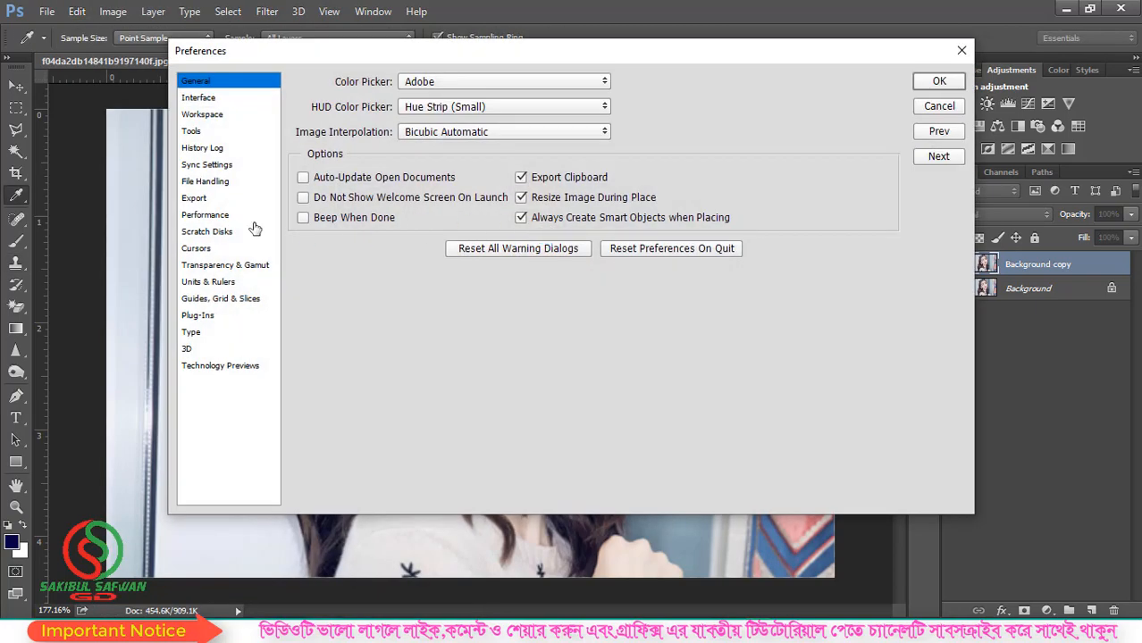
left_click(217, 117)
left_click(216, 97)
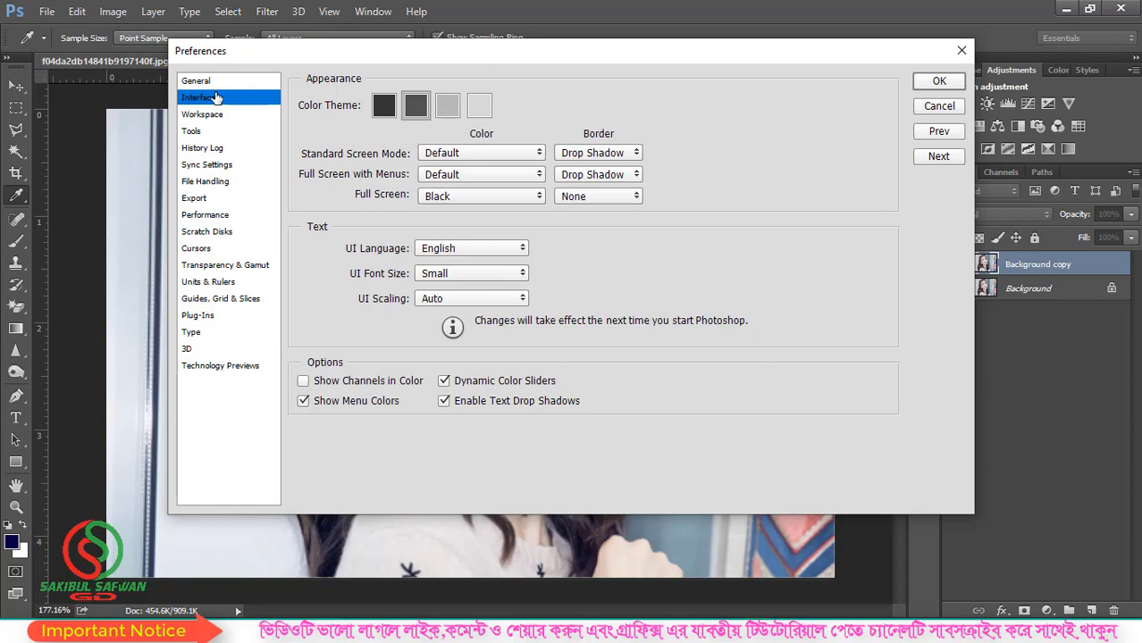
left_click(221, 149)
left_click(218, 216)
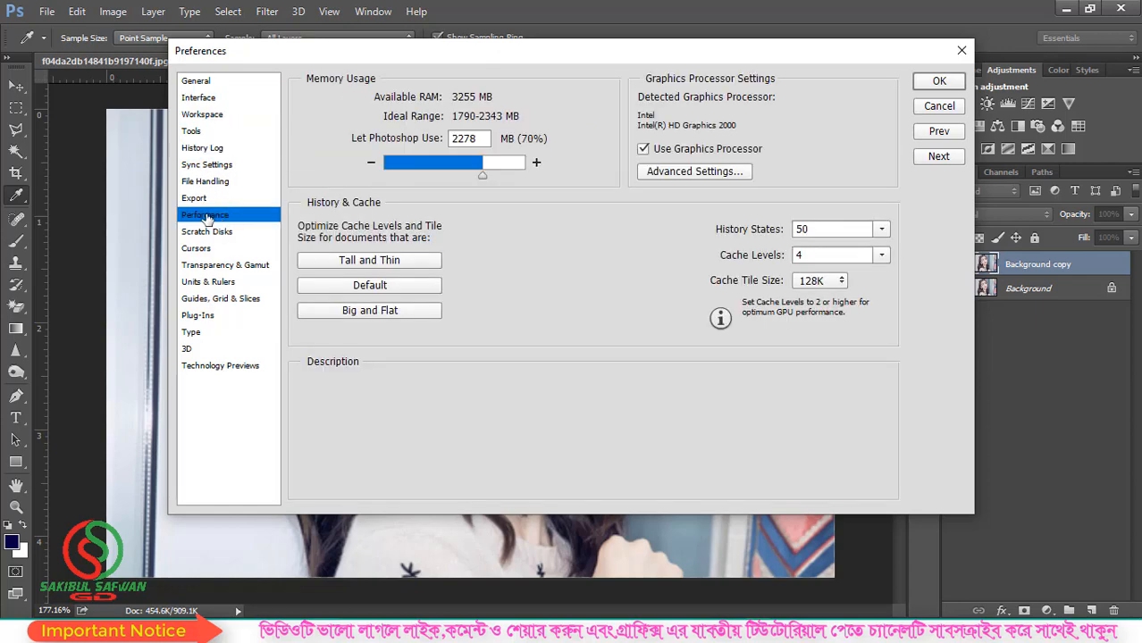
Set the History States to 100 in the Performance preferences and accept the change
mouse_move(755, 248)
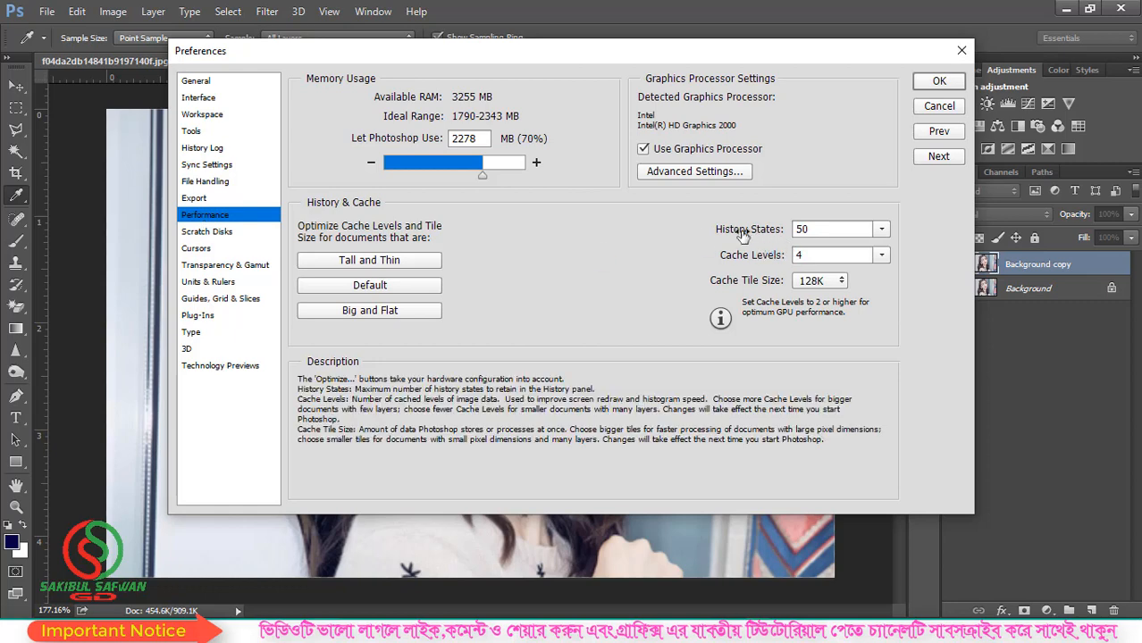
left_click(880, 231)
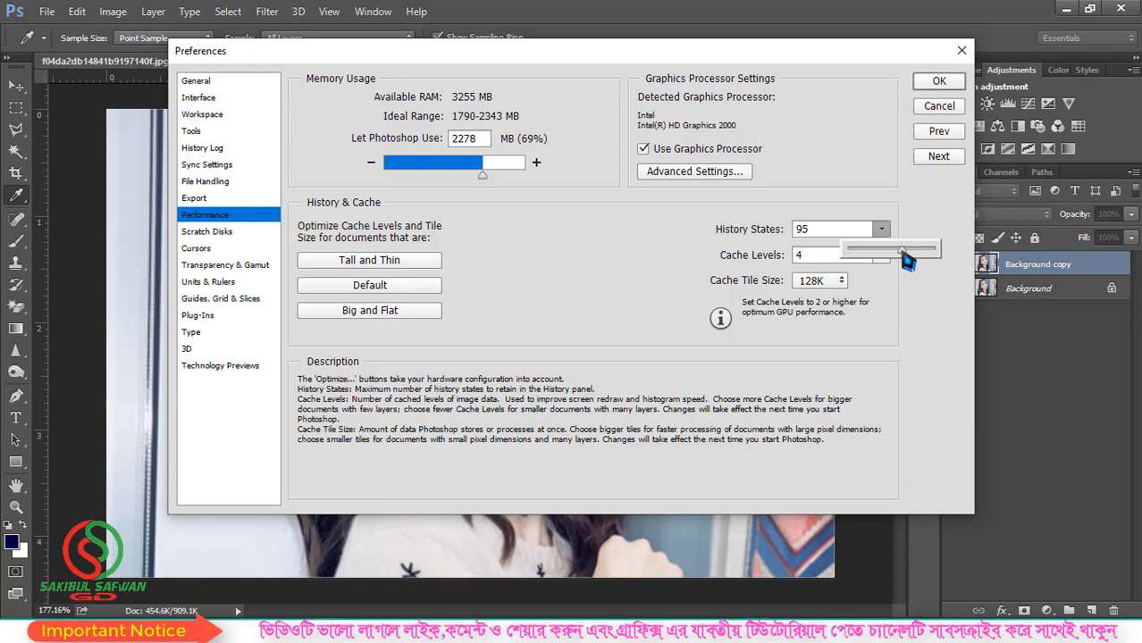
left_click(786, 231)
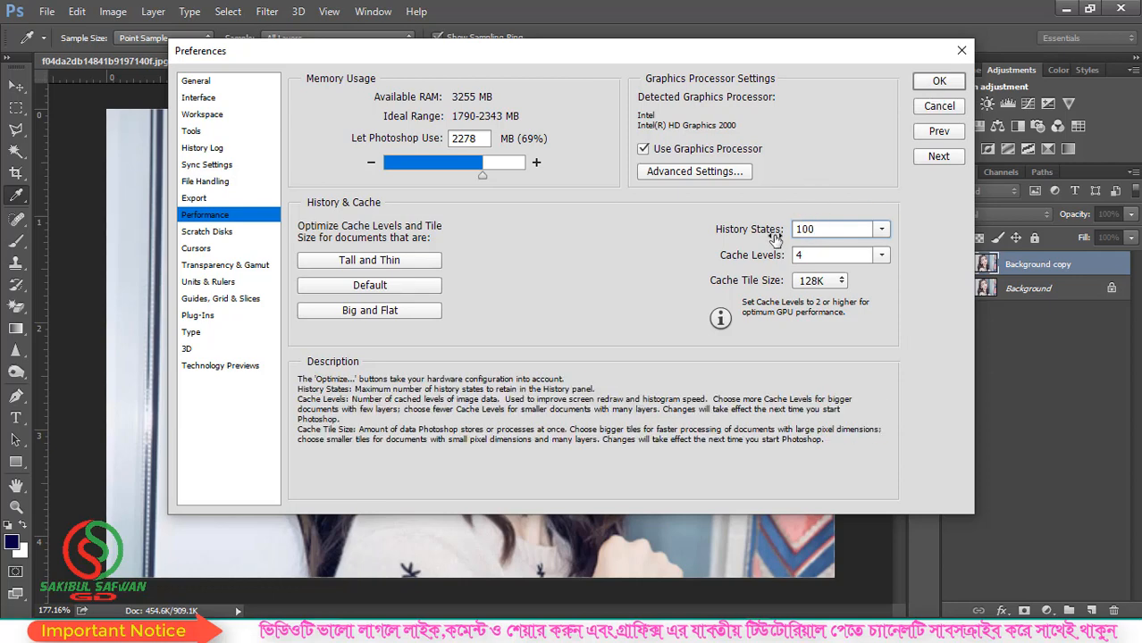
left_click(938, 84)
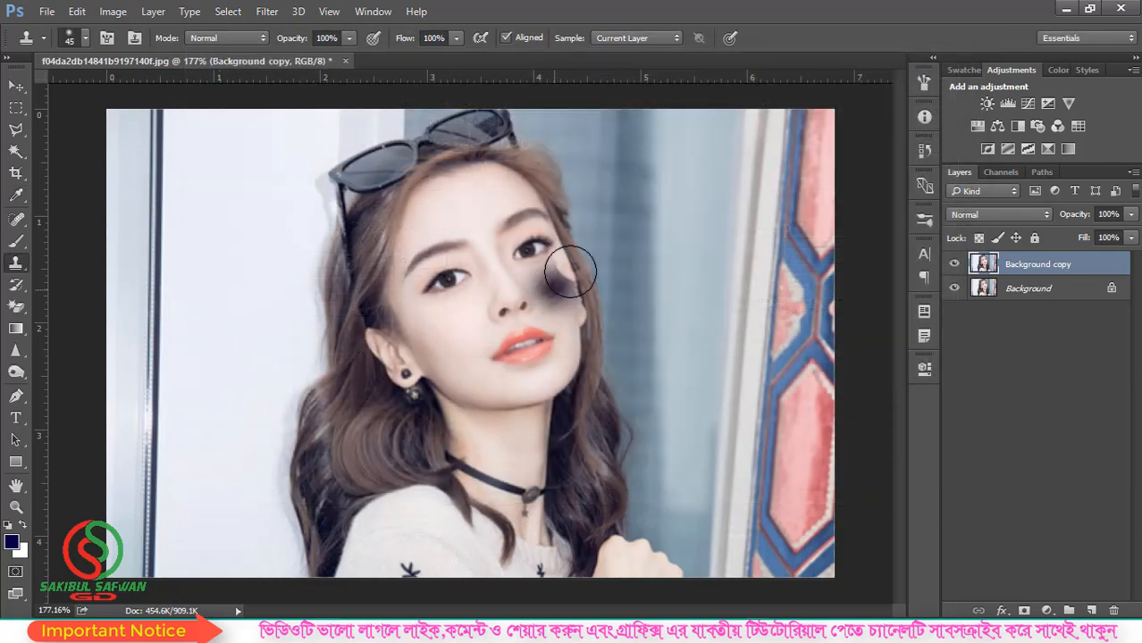
Try Clone Stamp strokes on the cheek beside the nose and mouth, and undo each one
key("ctrl+z")
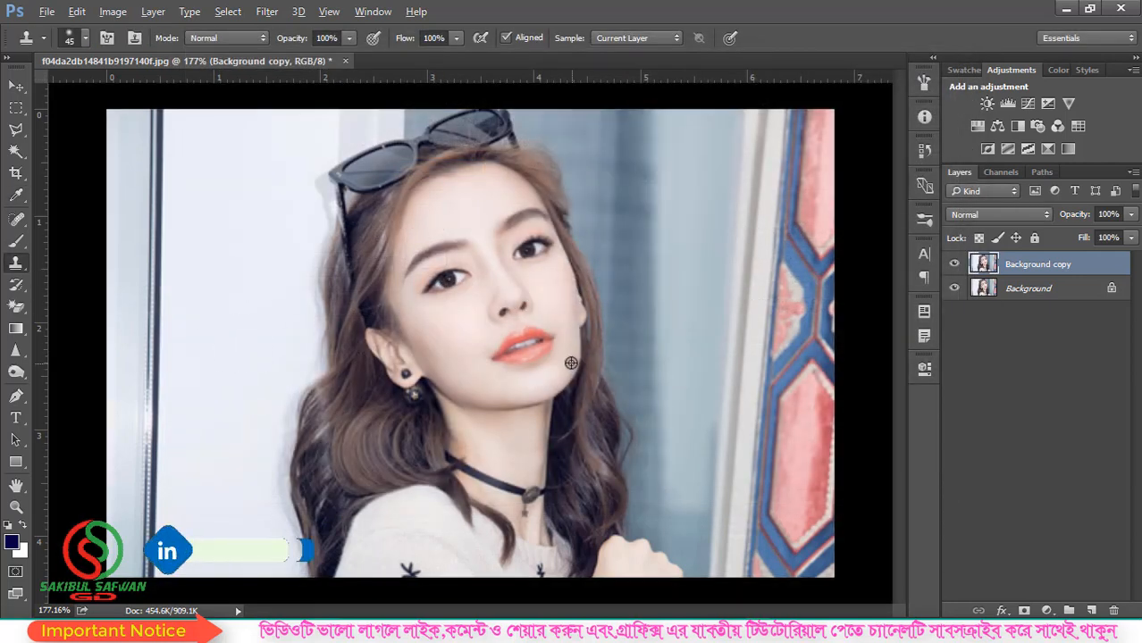
scroll(630, 358, "down", 1)
scroll(630, 357, "up", 1)
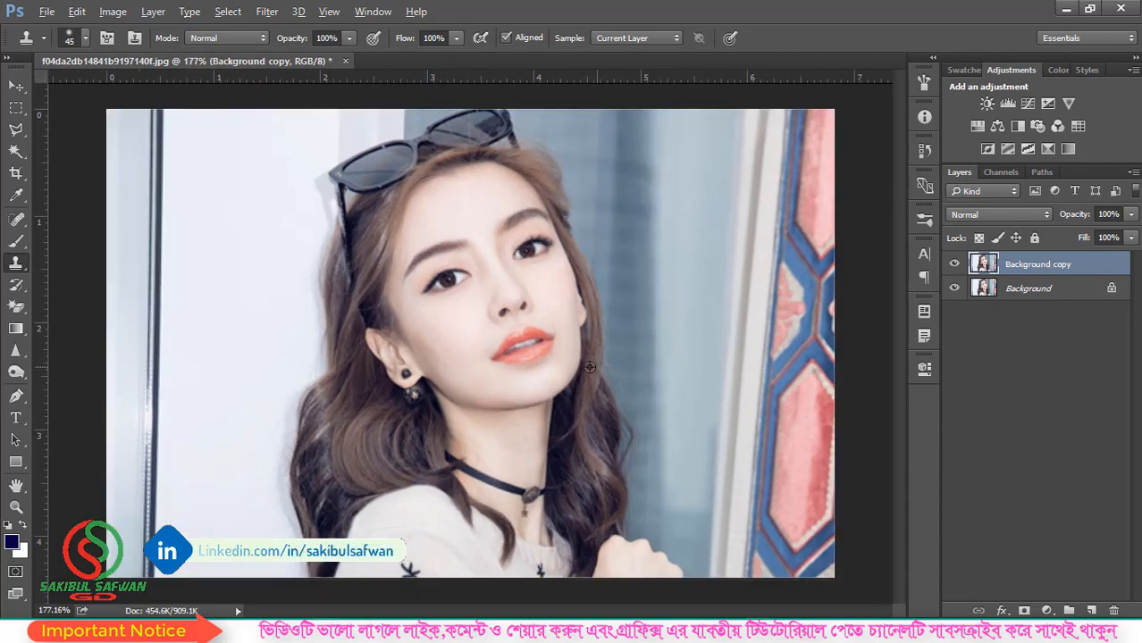
left_click_drag(538, 327, 551, 316)
key("ctrl+z")
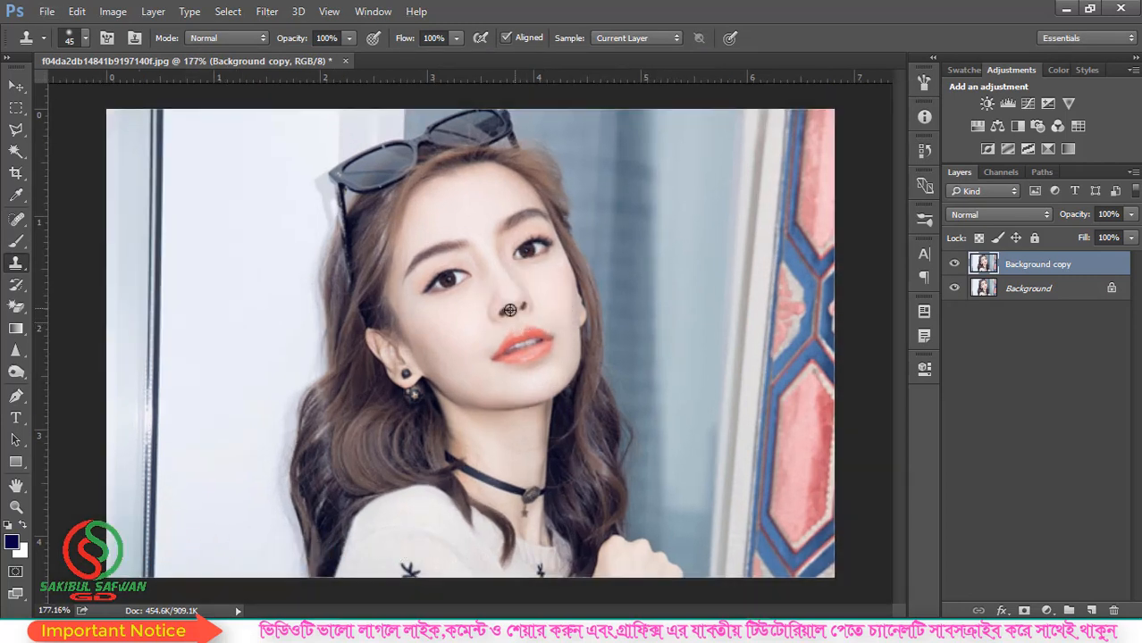
scroll(505, 310, "down", 1)
scroll(552, 253, "up", 1)
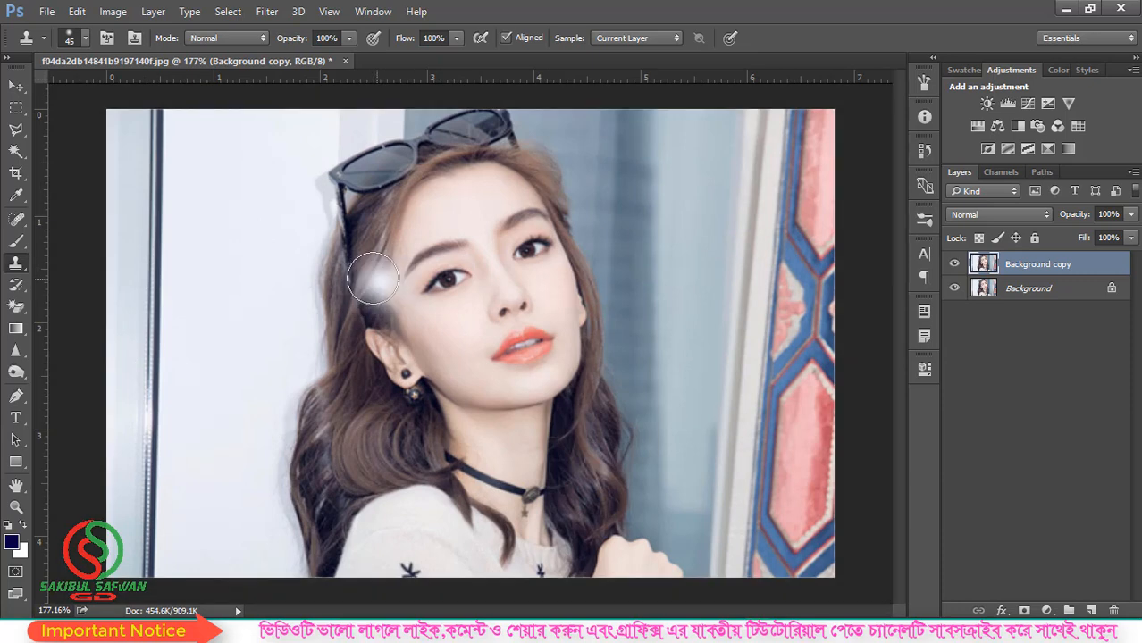
Clone the eye beneath the sunglasses-side fringe's opposite brow twice onto the pale background beside the hair, one copy above the other
left_click(525, 249, "alt")
left_click_drag(273, 245, 311, 272)
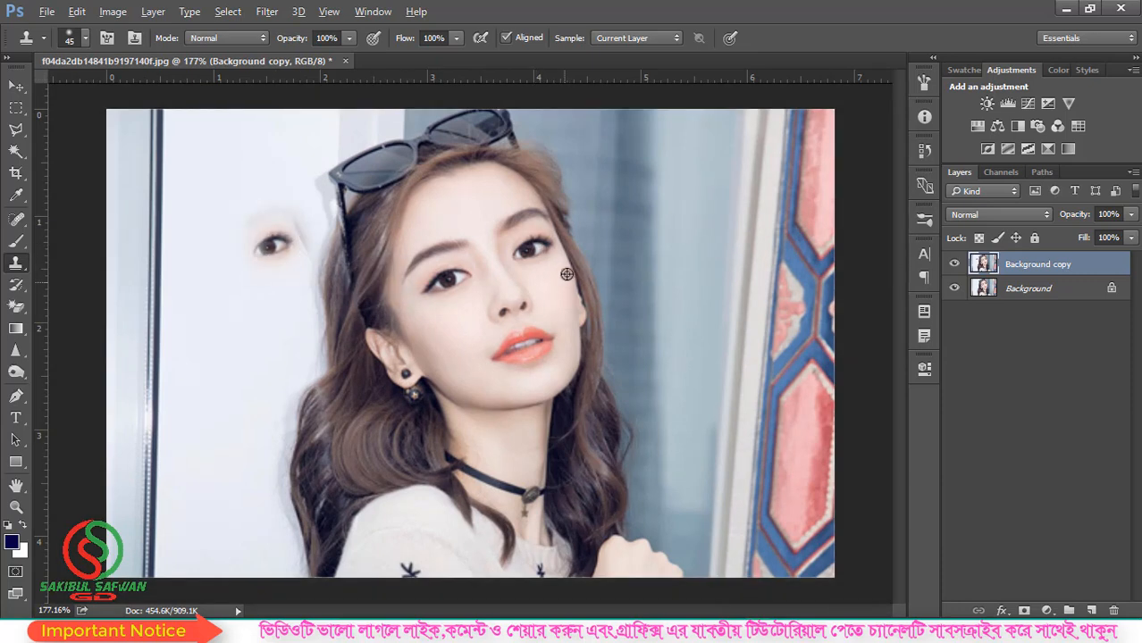
left_click(533, 247, "alt")
left_click_drag(248, 355, 257, 361)
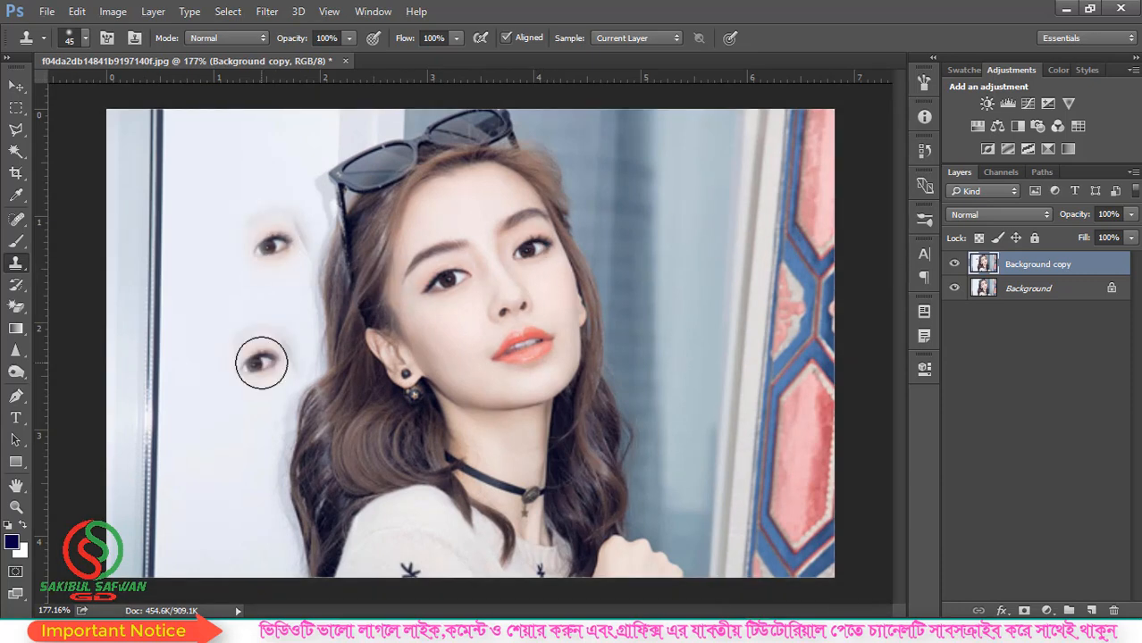
Clone the lips onto the hair below the earring, the forehead and both cheeks, resampling the mouth before each copy
left_click(521, 343, "alt")
left_click_drag(377, 395, 384, 407)
left_click(530, 343, "alt")
left_click_drag(447, 185, 458, 183)
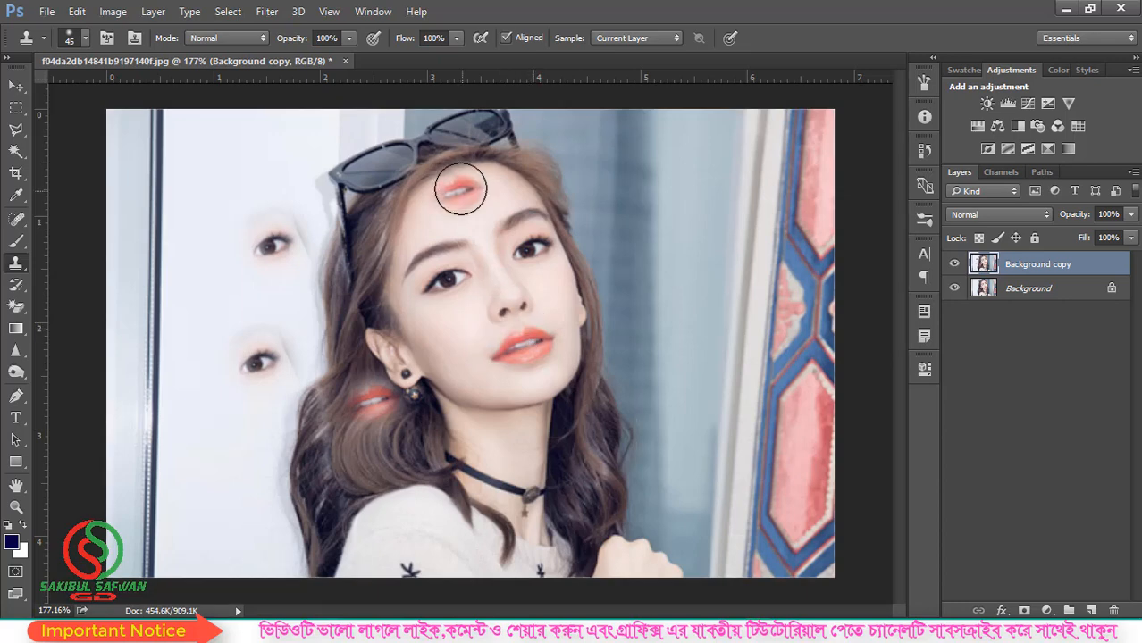
left_click(529, 336, "alt")
left_click_drag(546, 295, 554, 293)
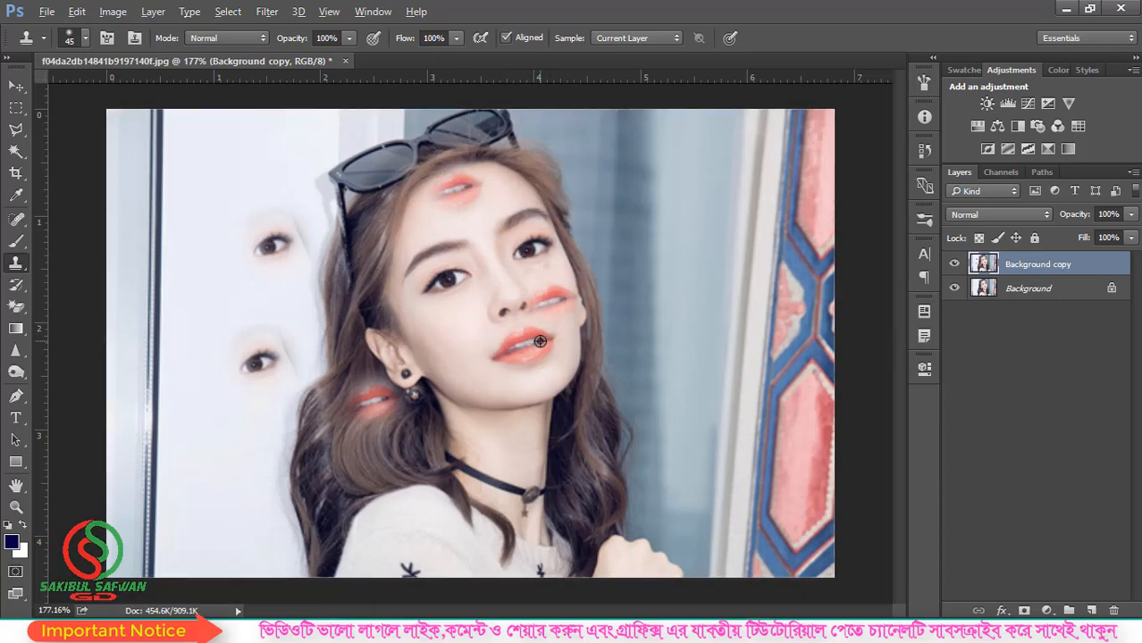
left_click(536, 343, "alt")
left_click_drag(432, 336, 442, 333)
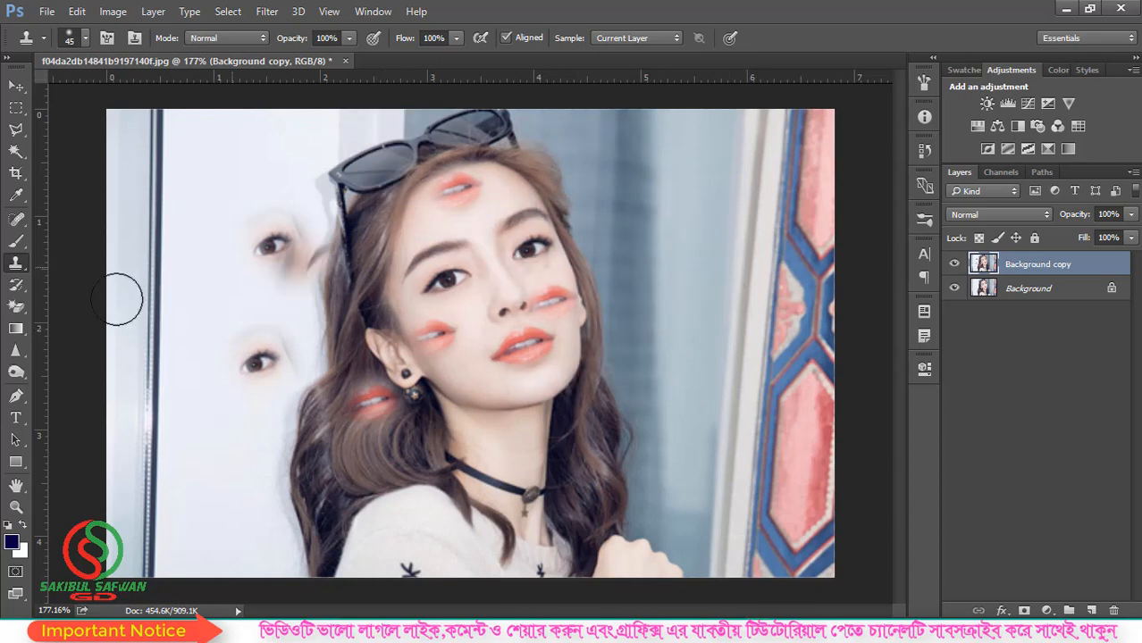
Show the document's history list and extend it downward until every recorded state from Open to the last Clone Stamp fits
left_click(16, 284)
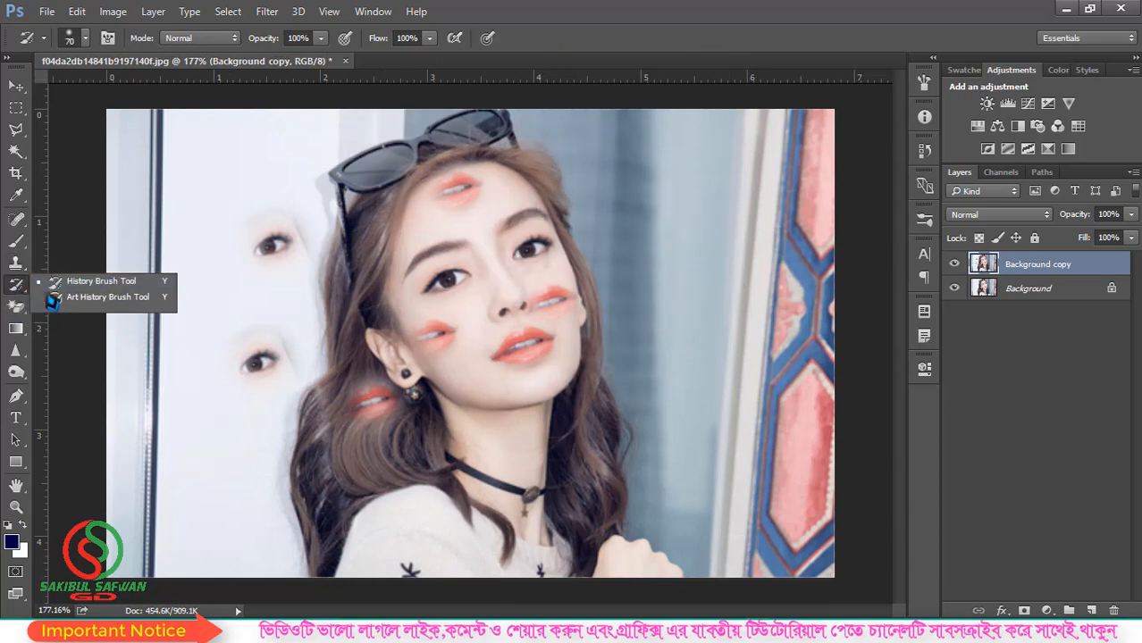
left_click(109, 283)
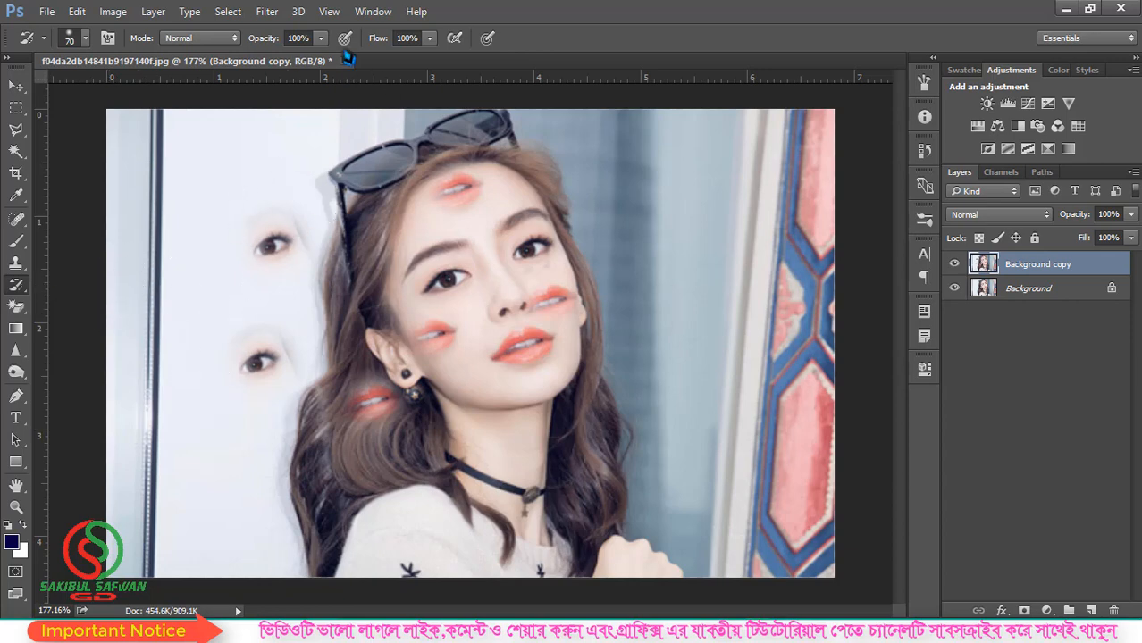
left_click(372, 12)
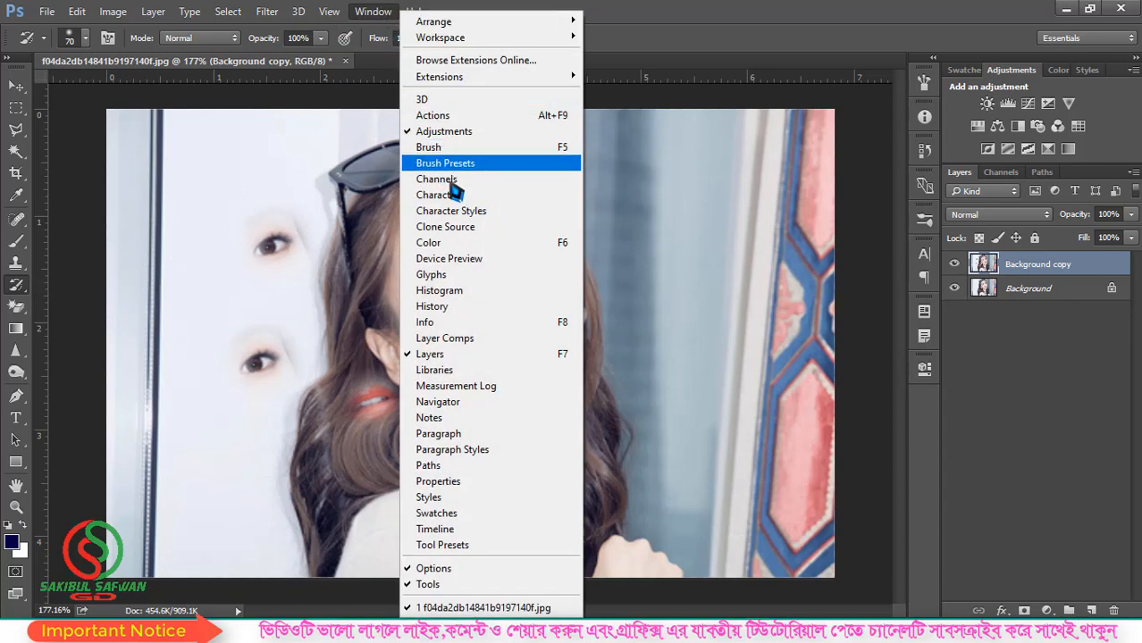
left_click(460, 308)
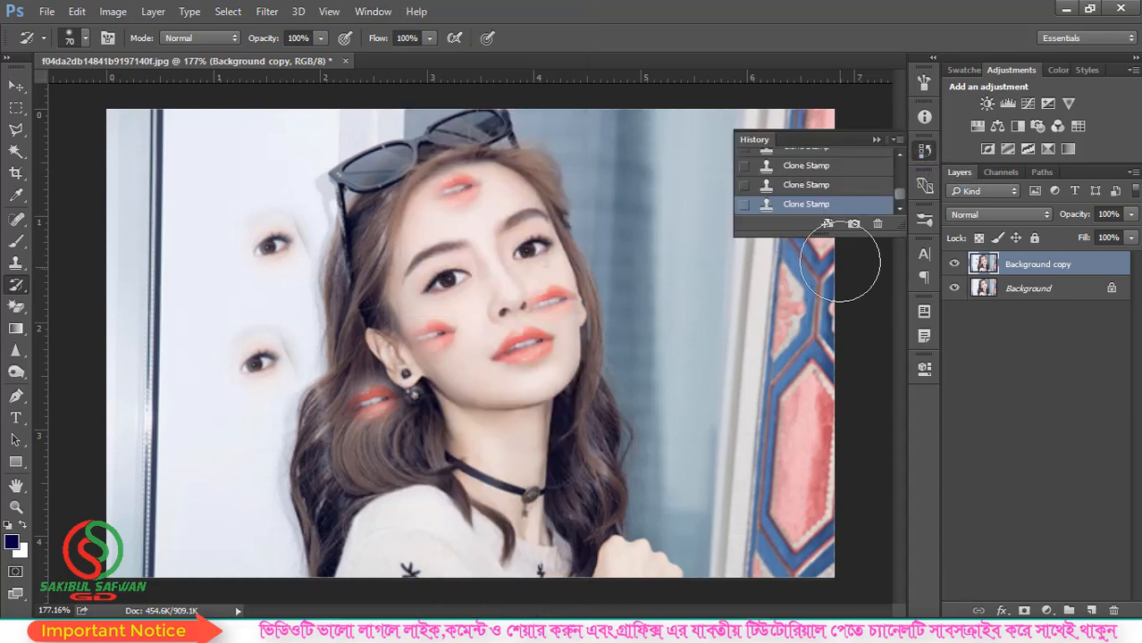
left_click_drag(823, 234, 843, 572)
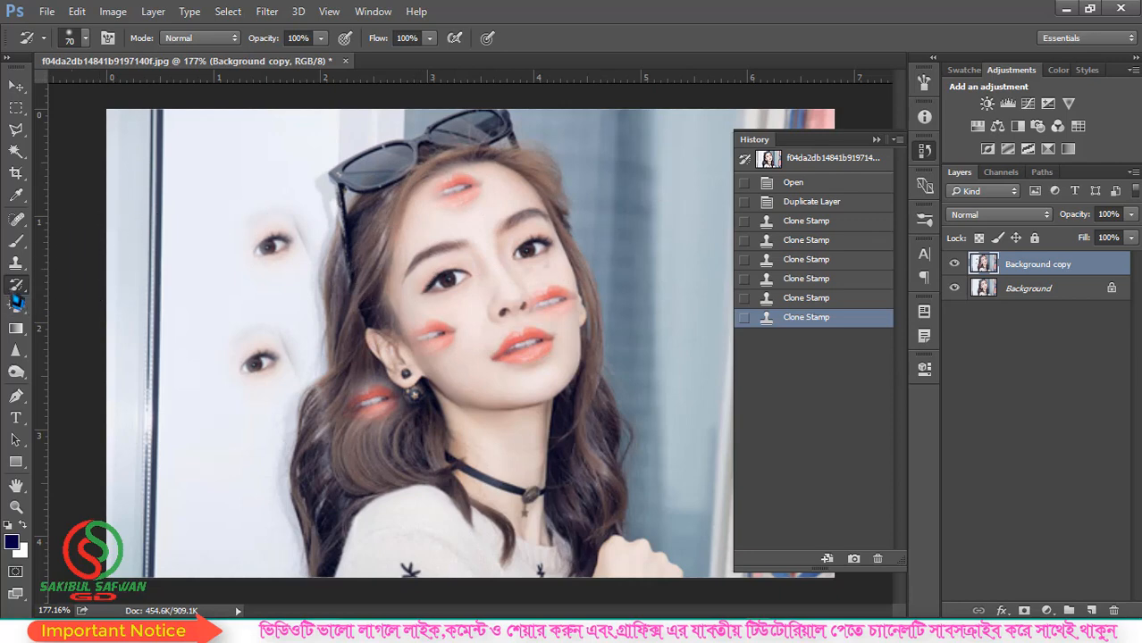
left_click(18, 263)
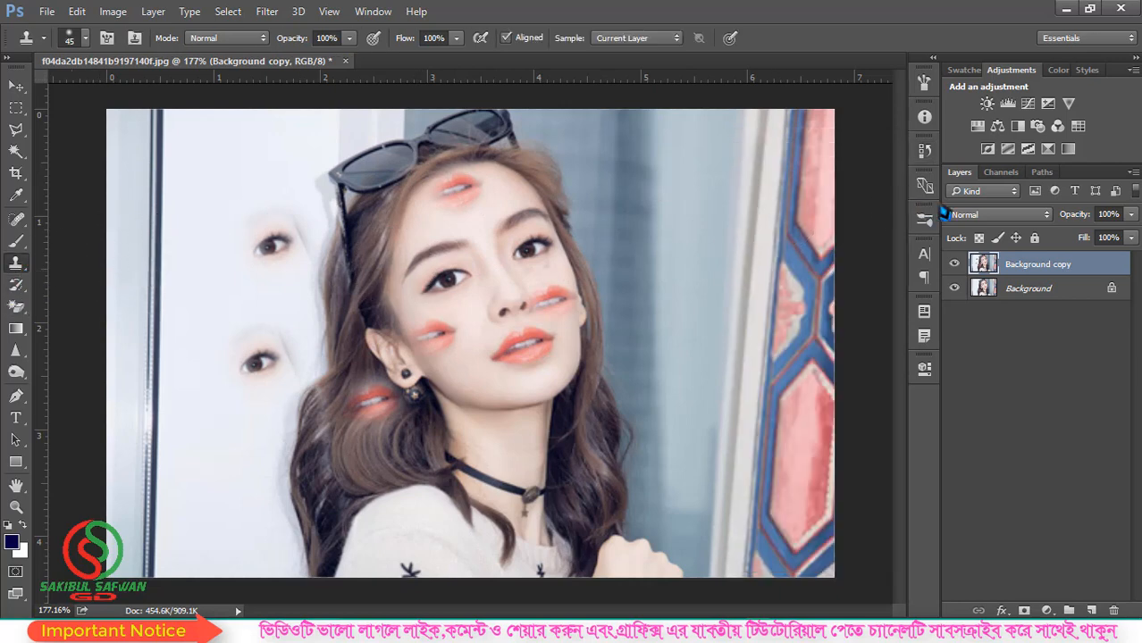
left_click(924, 150)
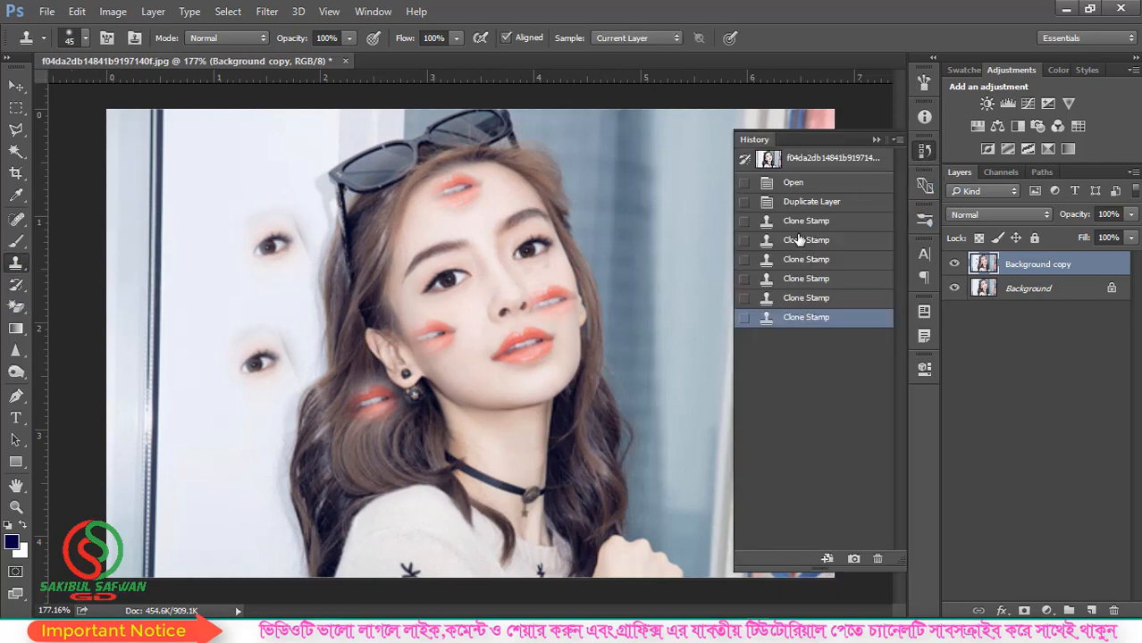
Heal the cloned lips on the forehead using the Spot Healing Brush at size 40
left_click(16, 221)
left_click(75, 219)
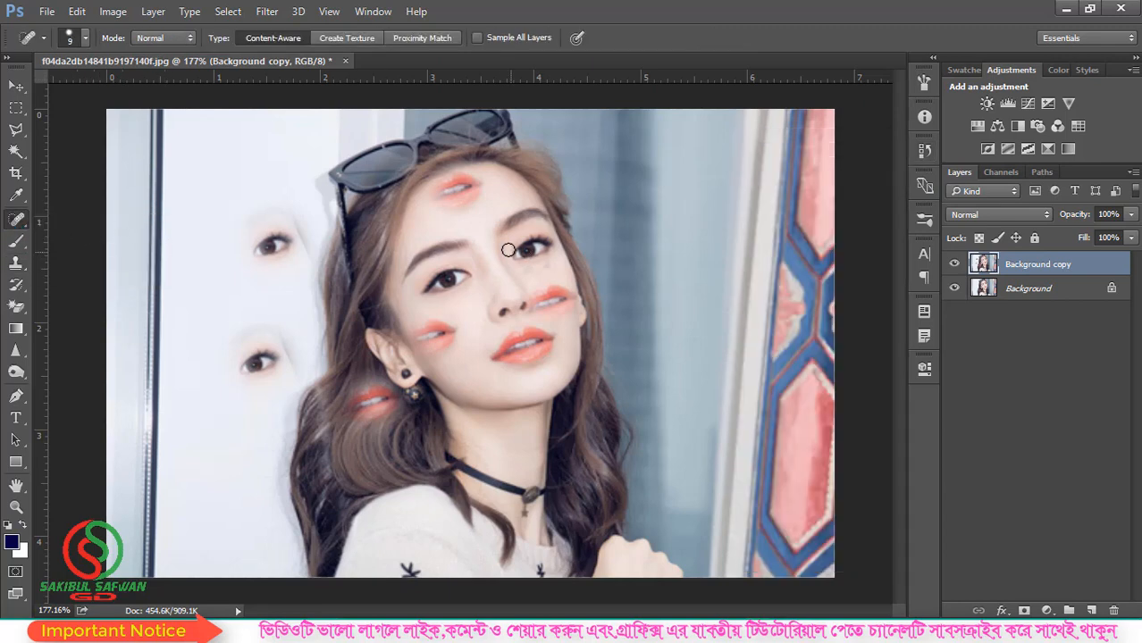
key("bracketright")
key("bracketright")
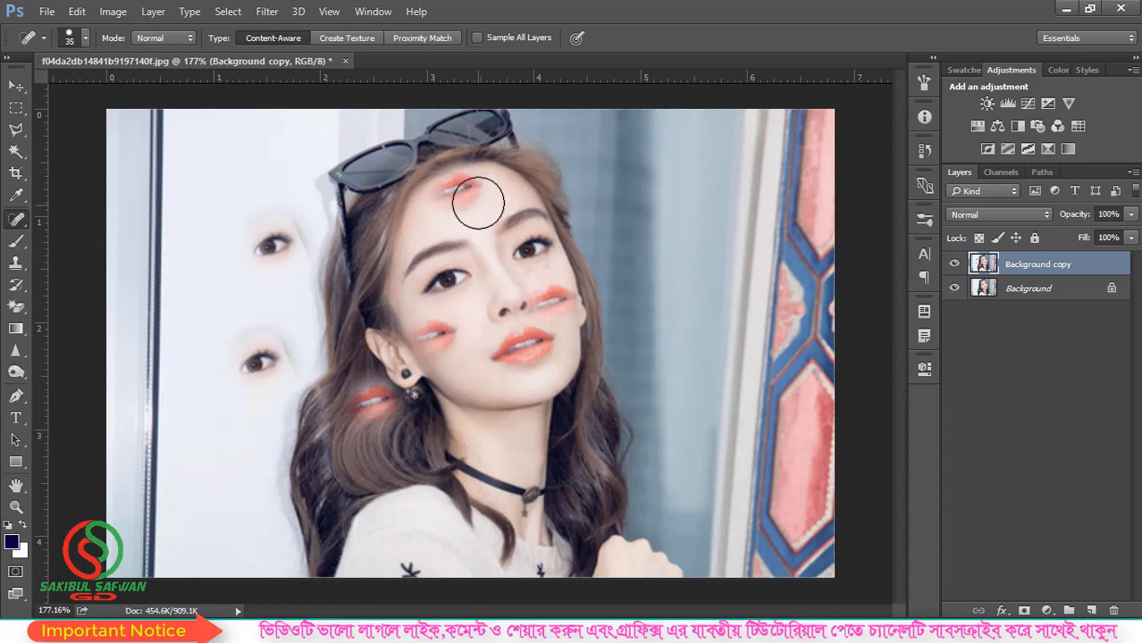
left_click(460, 189)
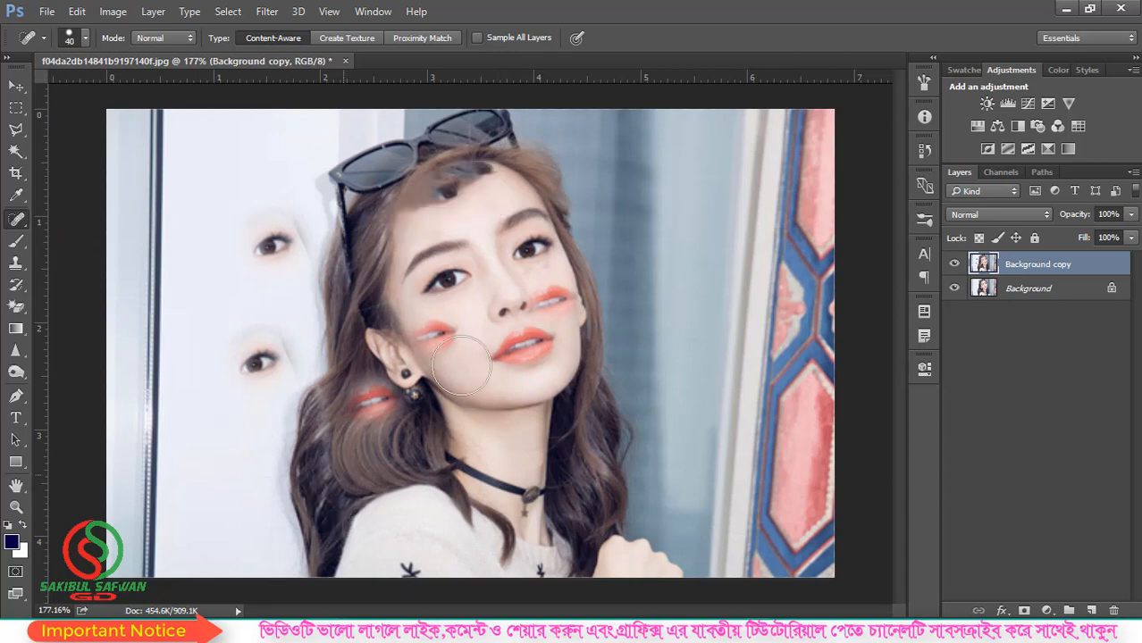
Paint more Spot Healing Brush strokes from the forehead over the eye, across the nose and mouth, and along the hair and background
left_click(16, 221)
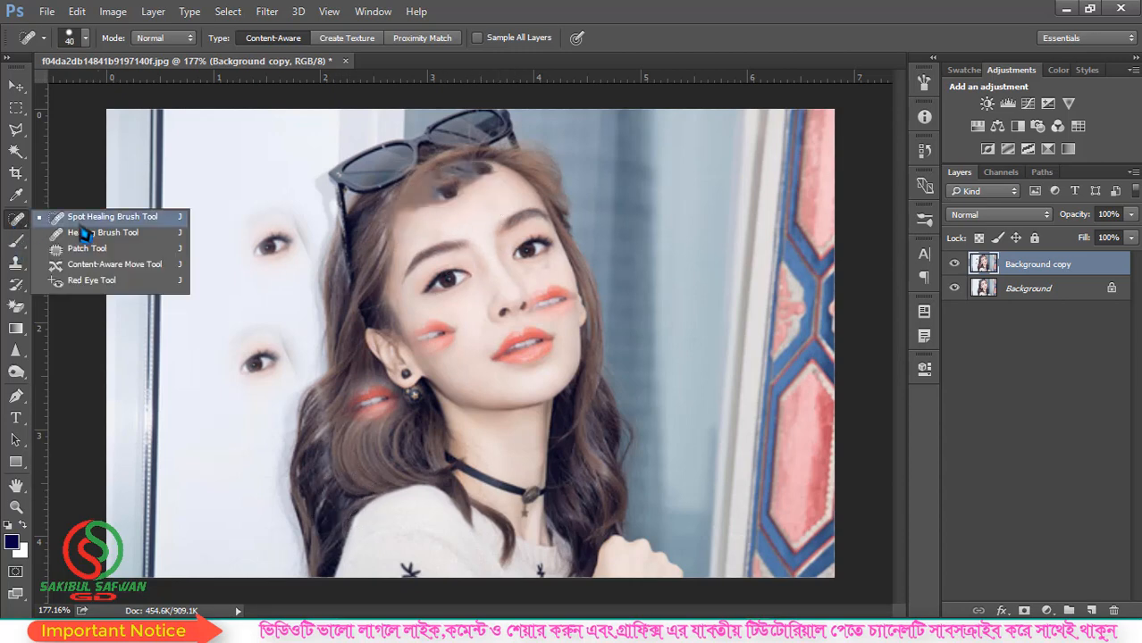
left_click(89, 216)
left_click_drag(472, 209, 429, 290)
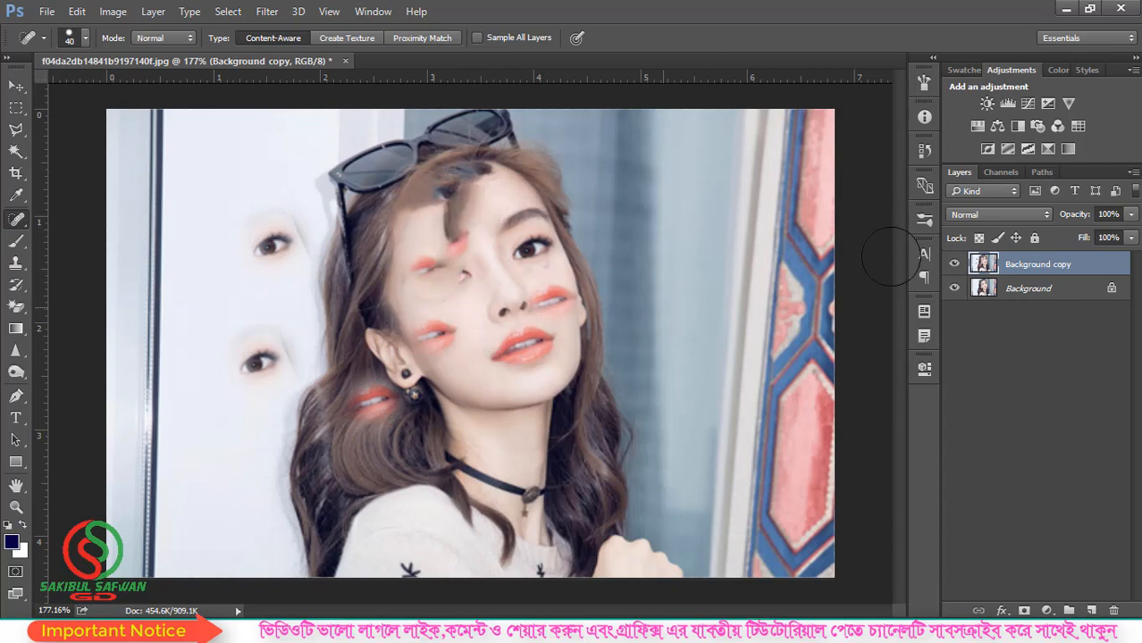
left_click(925, 150)
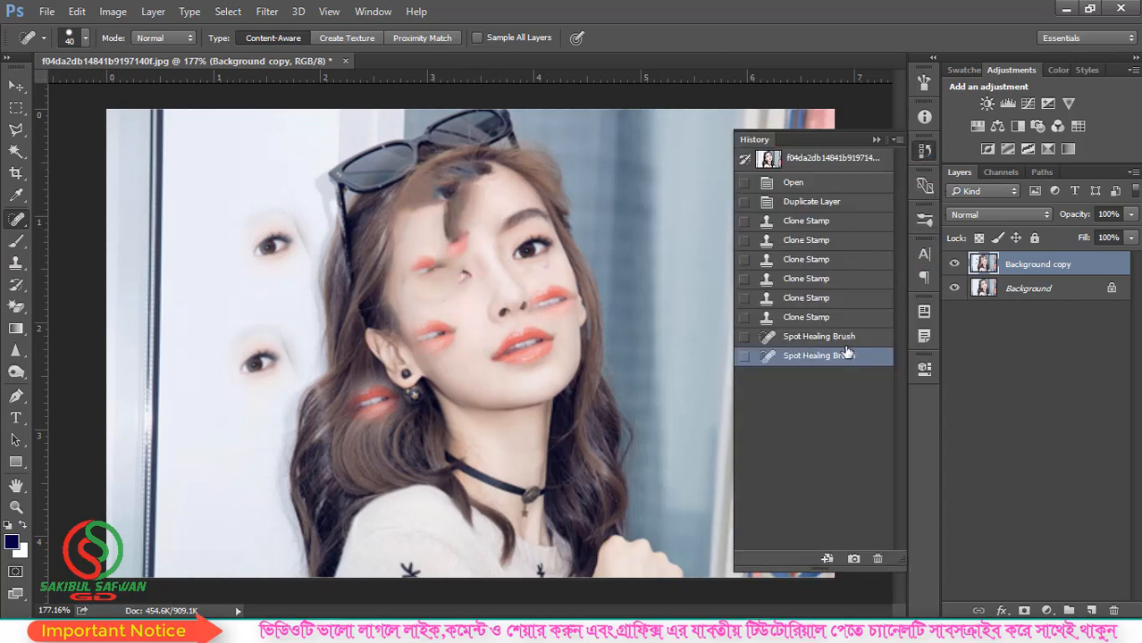
mouse_move(513, 259)
left_mouse_down()
mouse_move(510, 382)
mouse_move(575, 346)
left_mouse_up()
left_click_drag(624, 268, 623, 394)
left_click_drag(691, 277, 728, 377)
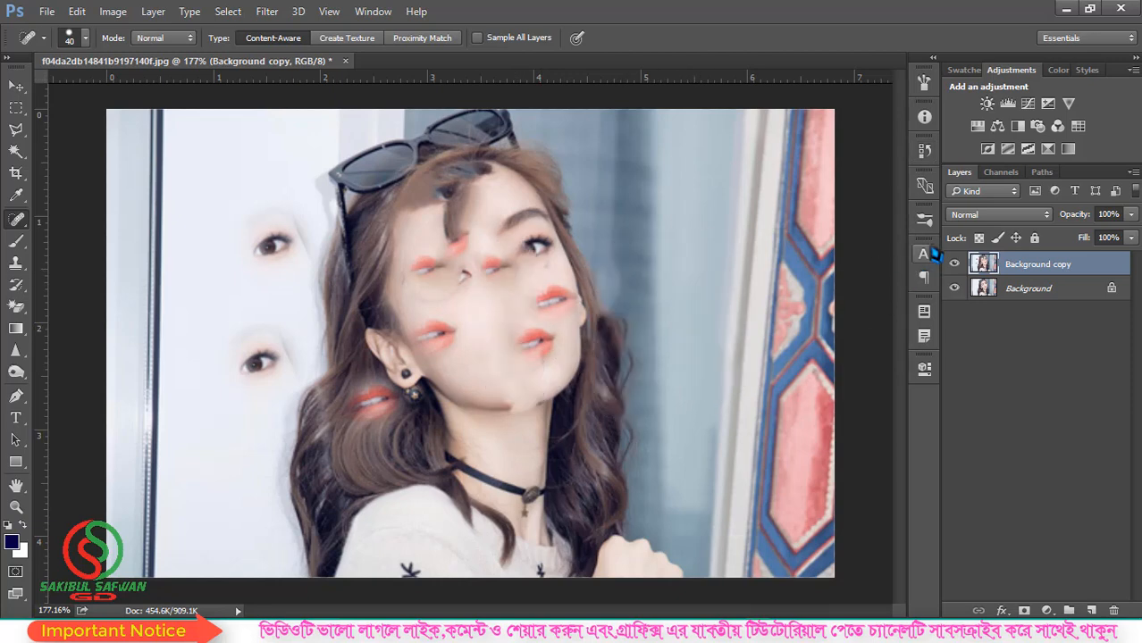
Step backward two Spot Healing Brush states, and return to the latest state in the history
left_click(924, 150)
key("ctrl+alt+z")
key("ctrl+alt+z")
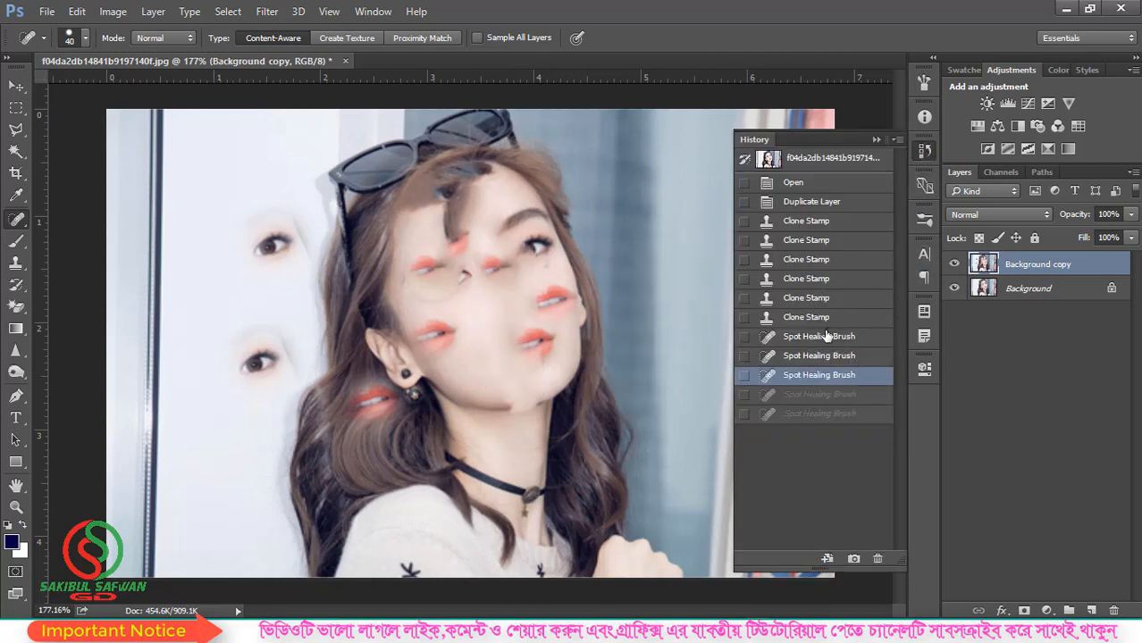
left_click(813, 418)
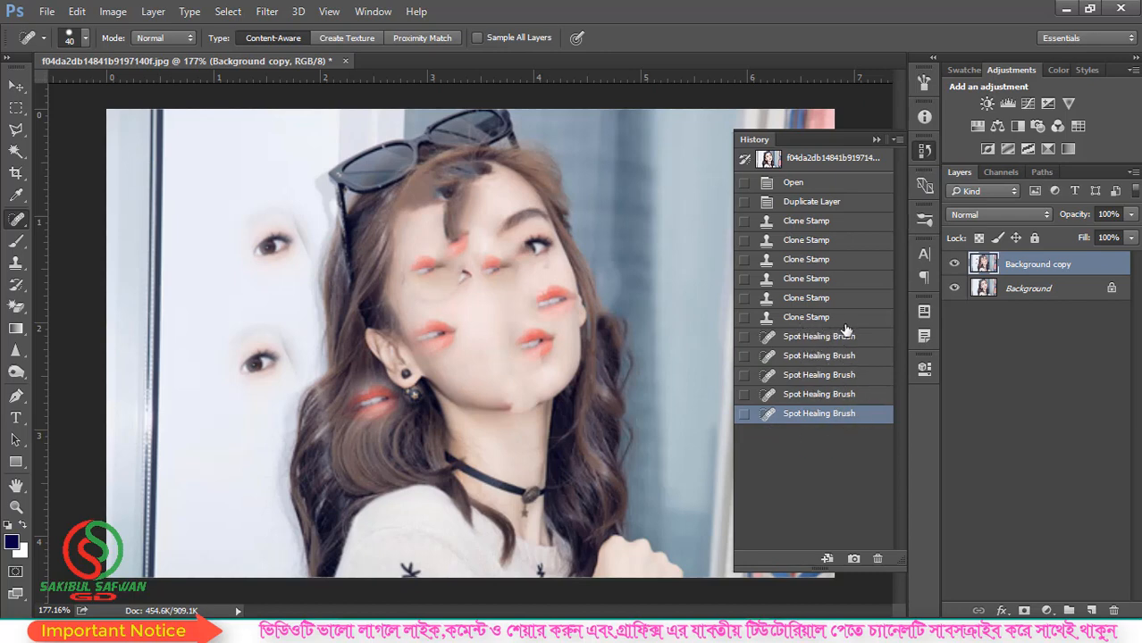
Revert to the last Clone Stamp state, and reapply the five Spot Healing Brush states one by one
left_click(809, 317)
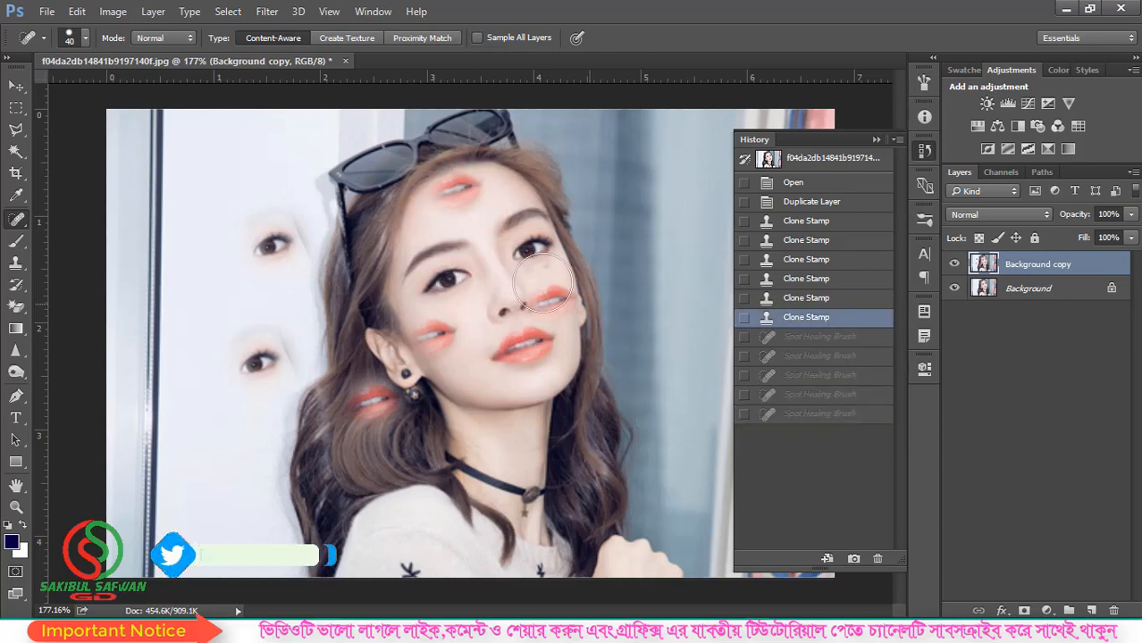
left_click(829, 337)
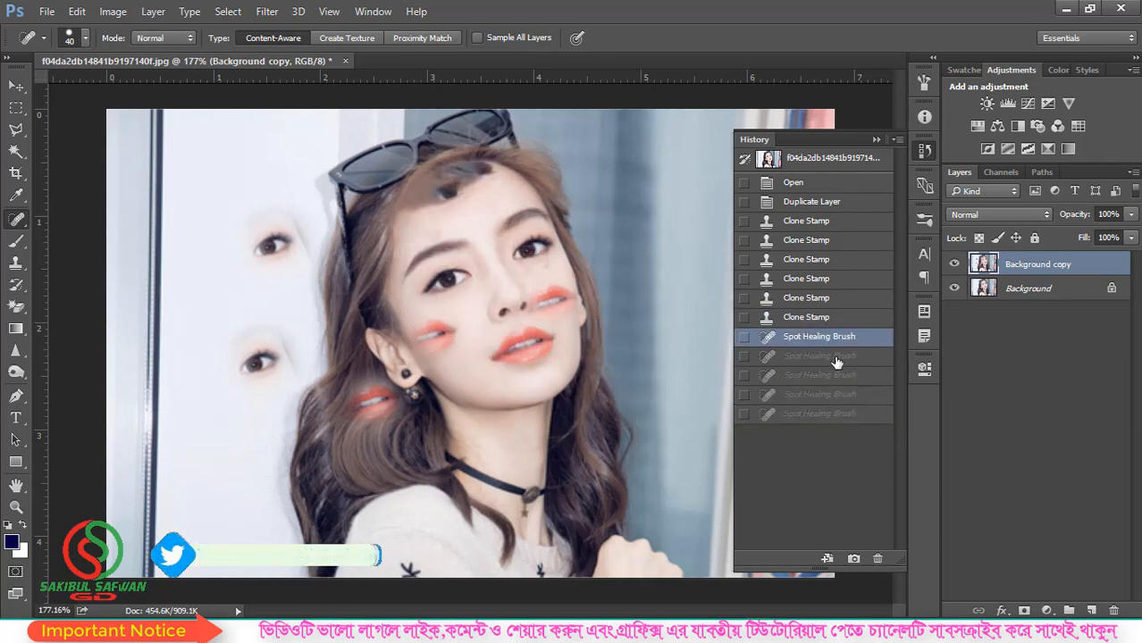
left_click(834, 357)
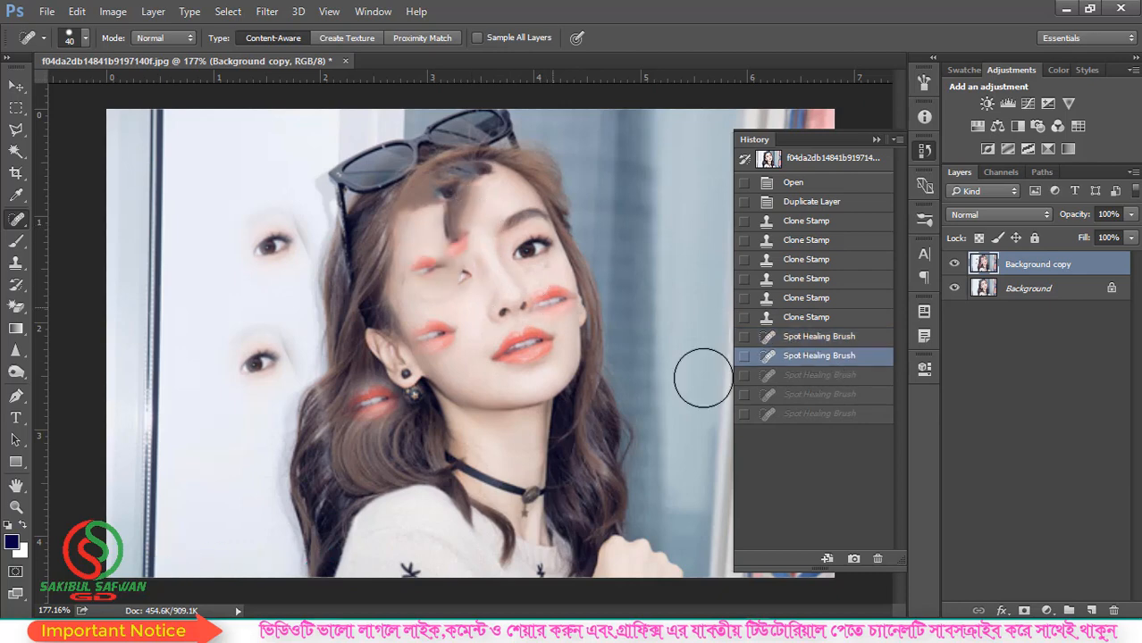
left_click(831, 376)
left_click(831, 397)
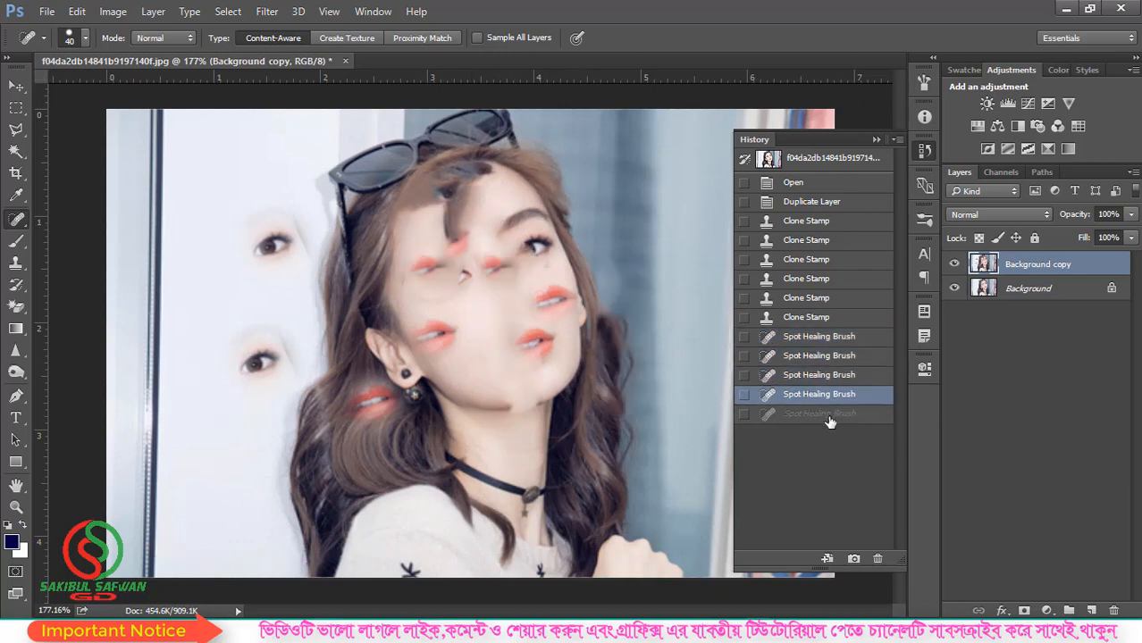
left_click(831, 413)
Go back to the fourth Clone Stamp state and delete it from the history along with all the states after it
left_click(826, 279)
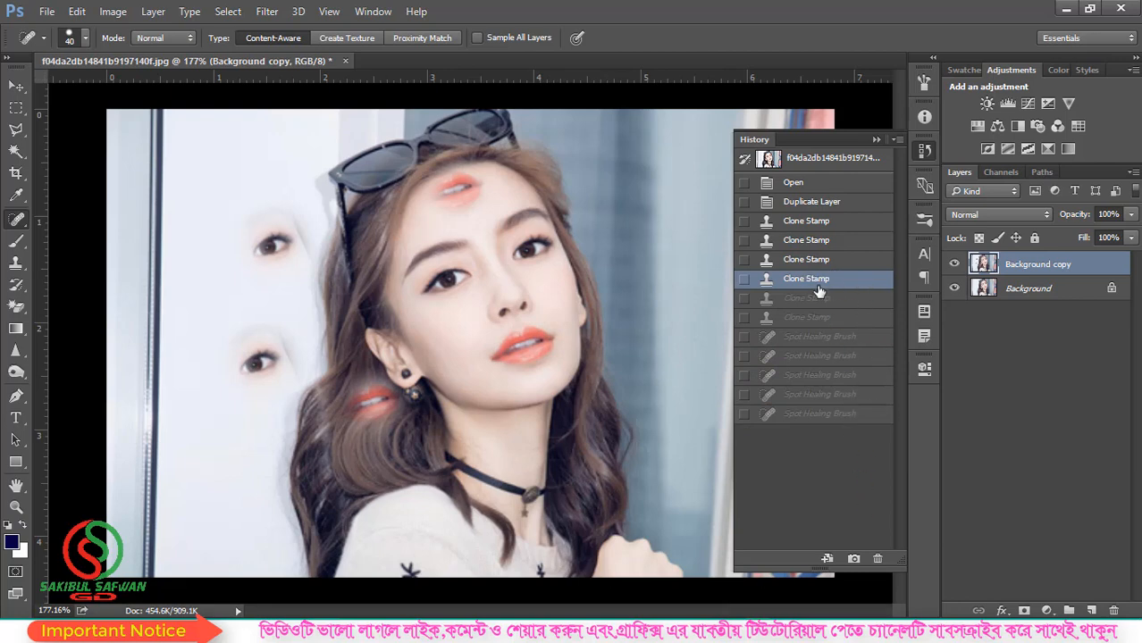
mouse_move(865, 284)
left_mouse_down()
mouse_move(867, 538)
mouse_move(878, 559)
left_mouse_up()
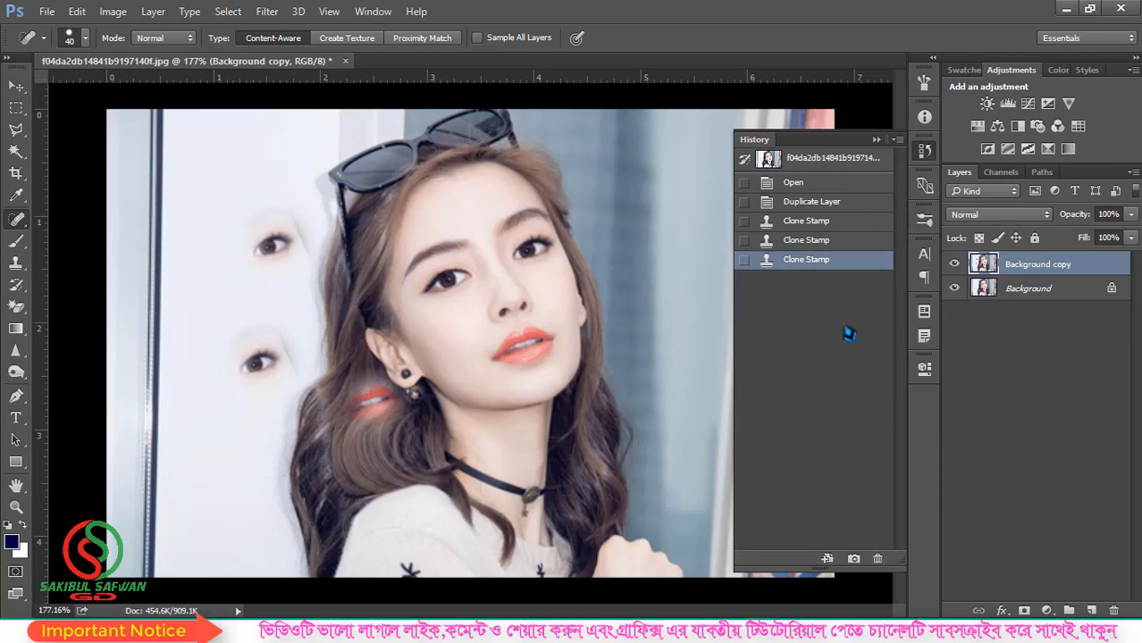
Undo the last deletion of history states, and delete the second Spot Healing Brush state with the ones after it
key("ctrl+z")
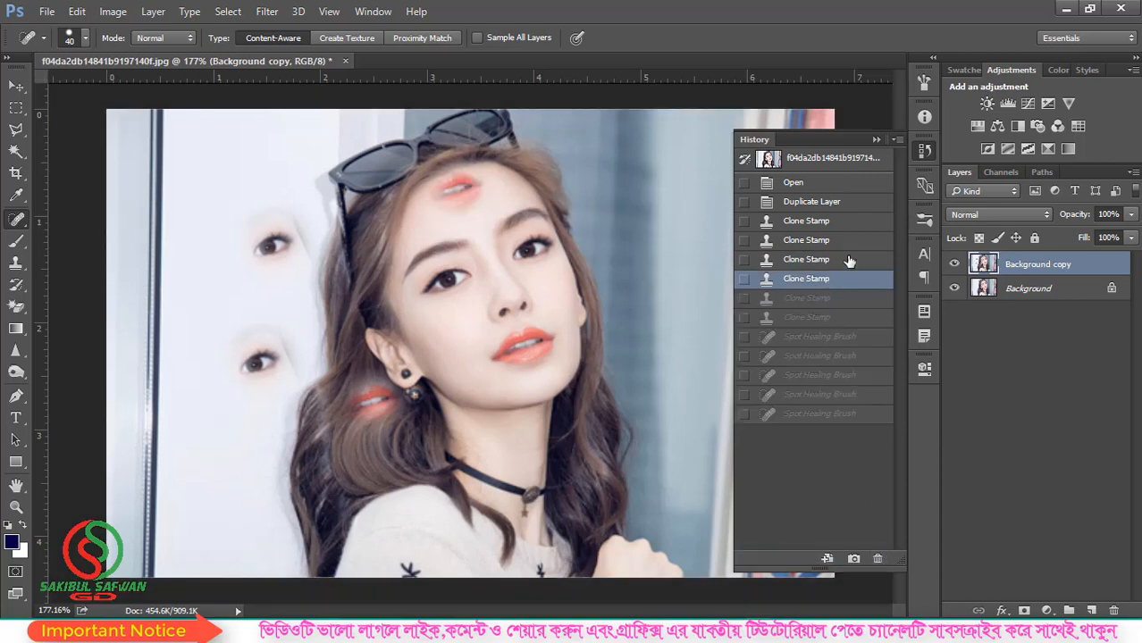
left_click(849, 358)
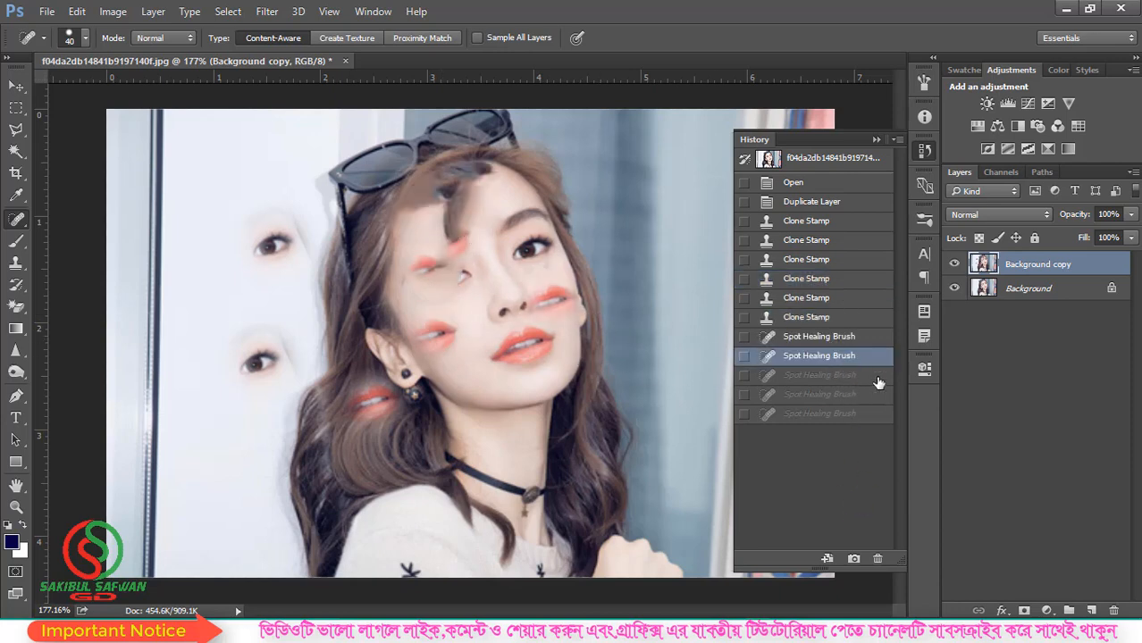
mouse_move(847, 357)
left_mouse_down()
mouse_move(831, 485)
mouse_move(840, 554)
mouse_move(878, 558)
left_mouse_up()
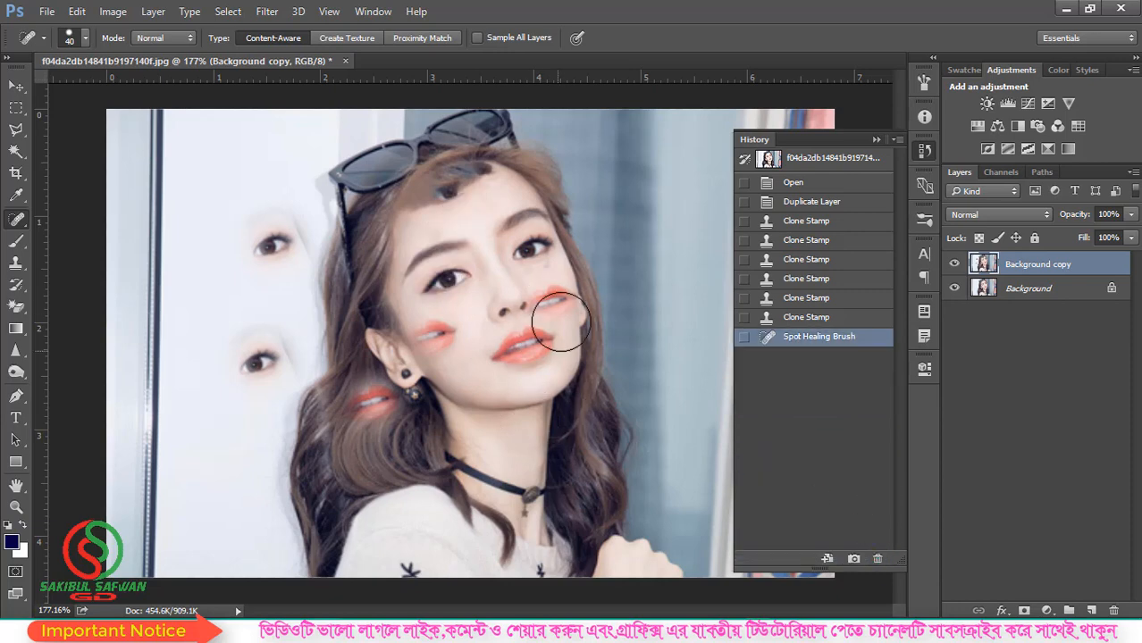
left_click(875, 141)
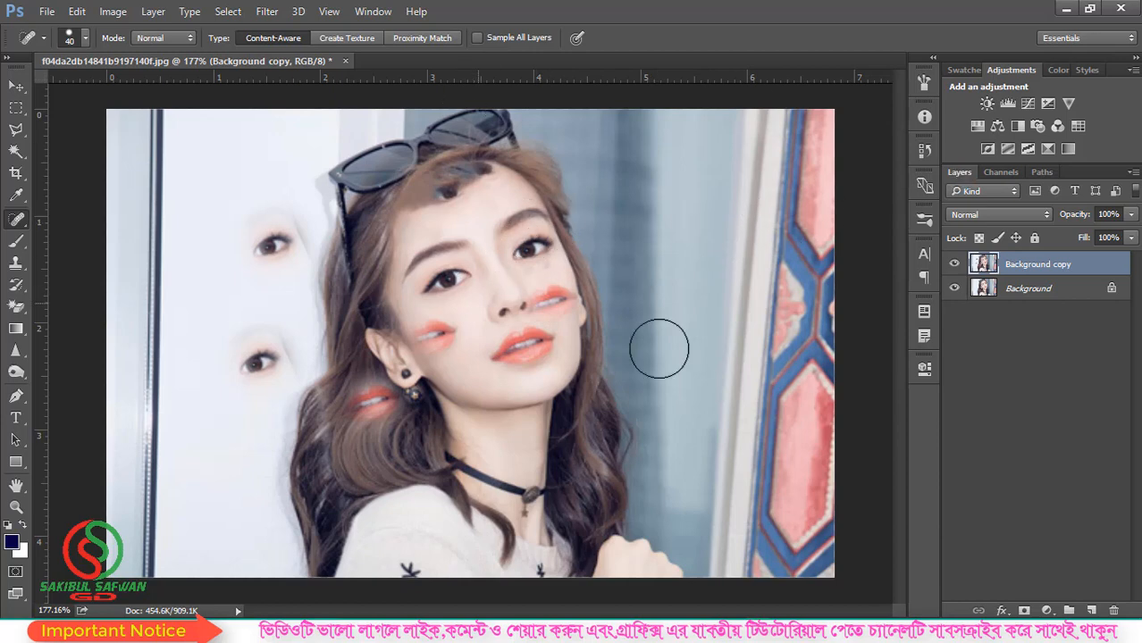
Draw an elliptical selection over the hair and left half of the face, check it in the history, and deselect it
left_click(924, 150)
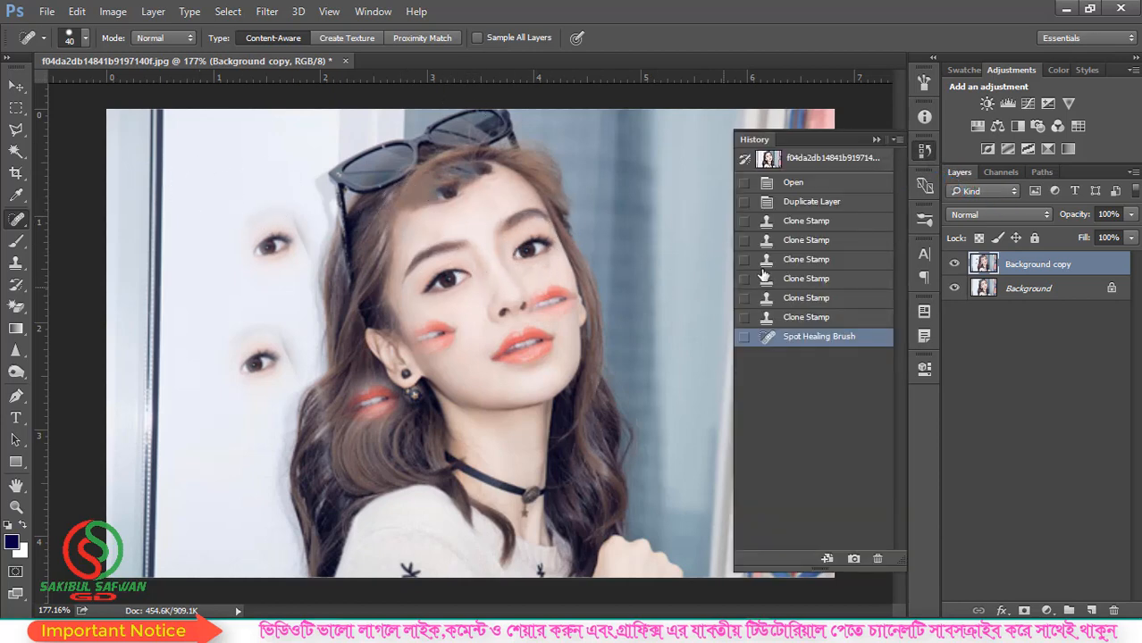
left_click(925, 153)
left_click(925, 153)
left_click(16, 152)
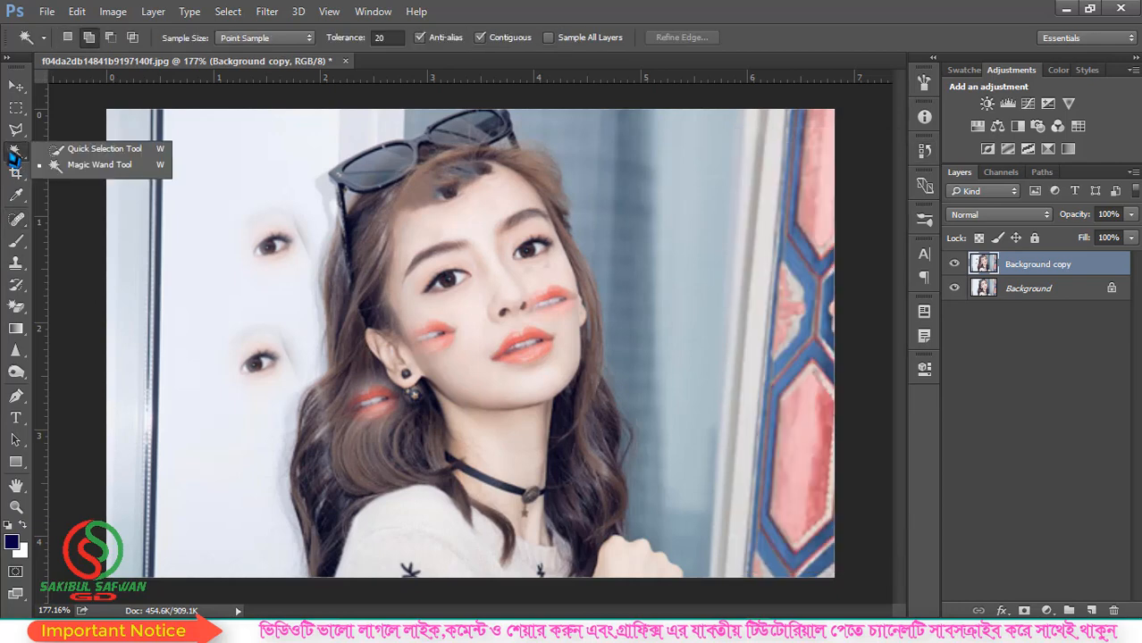
left_click(17, 108)
left_click(107, 121)
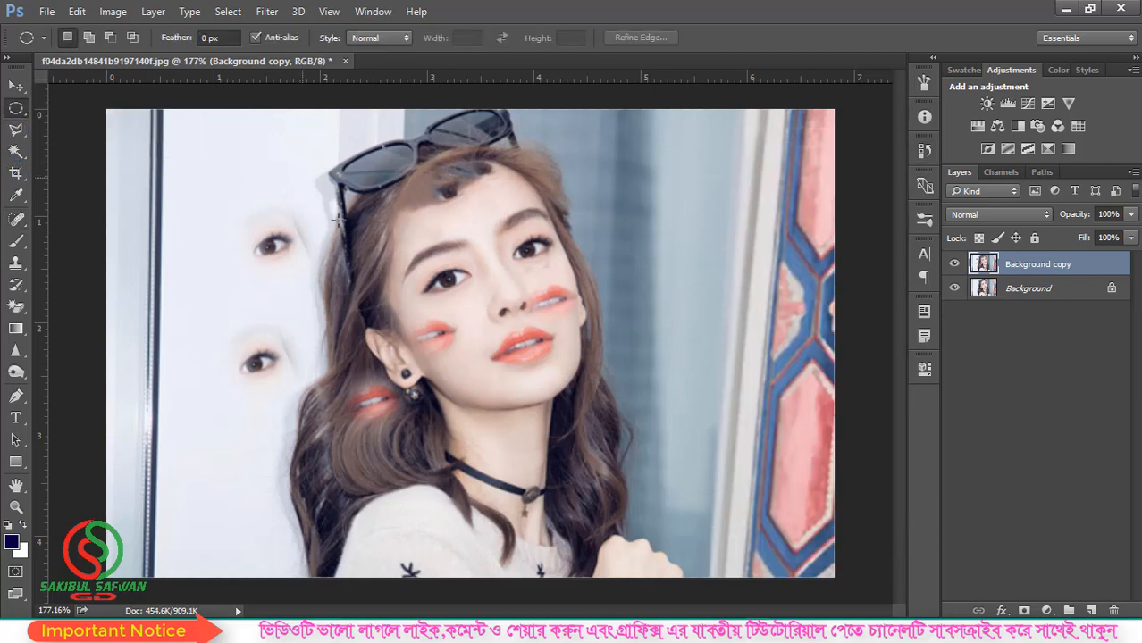
left_click_drag(303, 178, 487, 324)
left_click(923, 150)
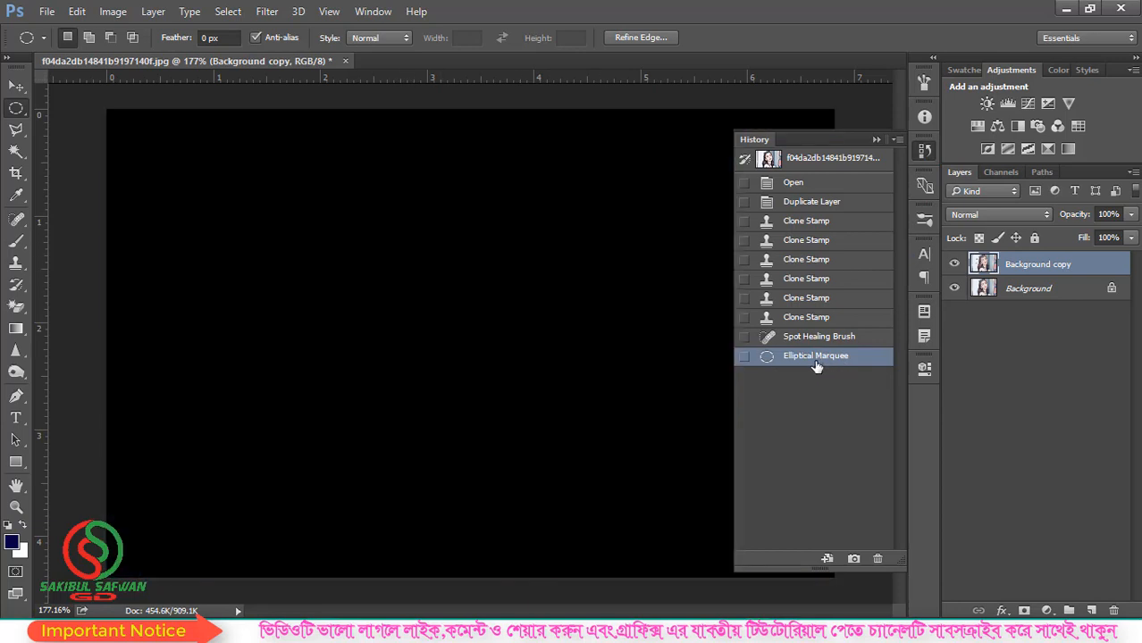
key("ctrl+d")
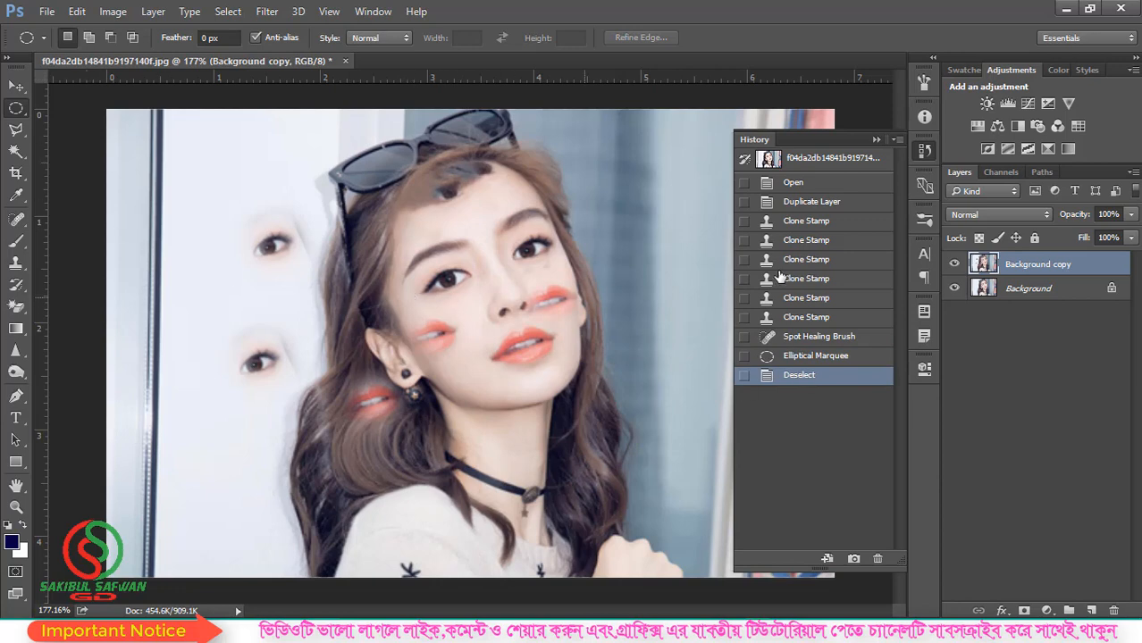
Delete the remaining Spot Healing Brush state and the third Clone Stamp state from the history, along with the states after each
left_click(829, 340)
mouse_move(847, 343)
left_mouse_down()
mouse_move(860, 531)
mouse_move(877, 558)
left_mouse_up()
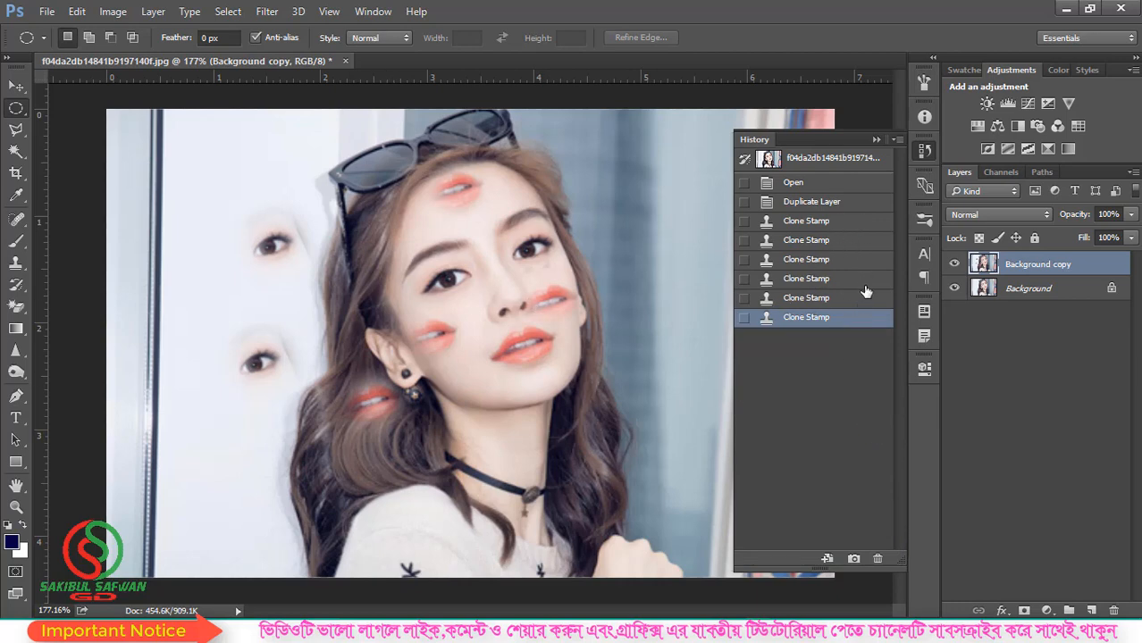
left_click(852, 261)
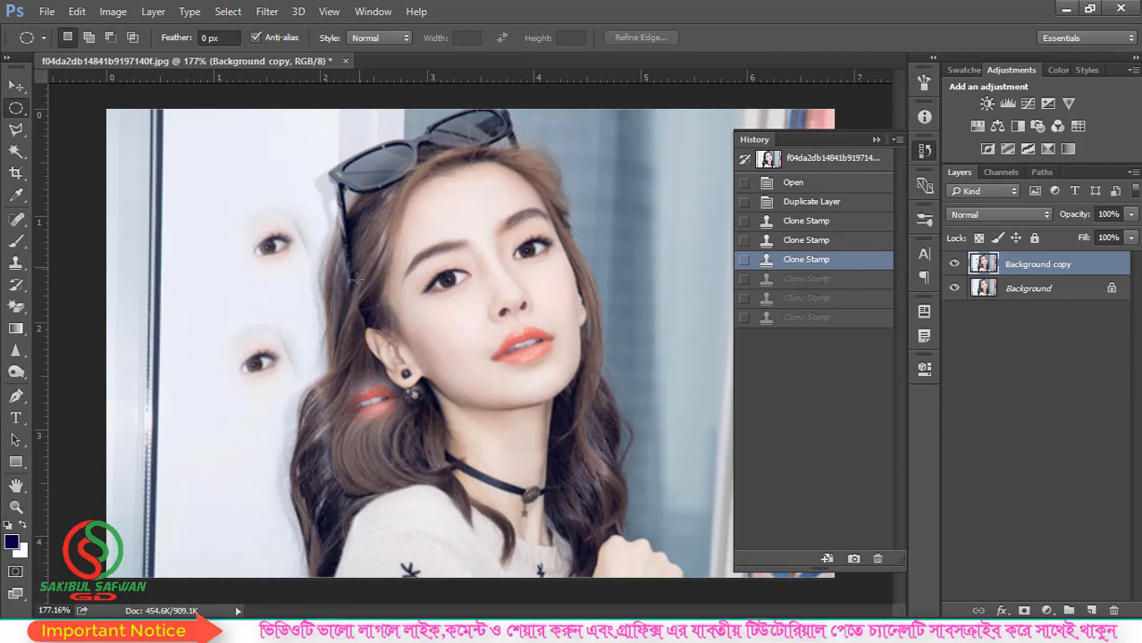
mouse_move(849, 268)
left_mouse_down()
mouse_move(864, 536)
mouse_move(877, 558)
left_mouse_up()
Go back to the first Clone Stamp state, activate the Move tool, and undo the remaining cloned eye
left_click(833, 221)
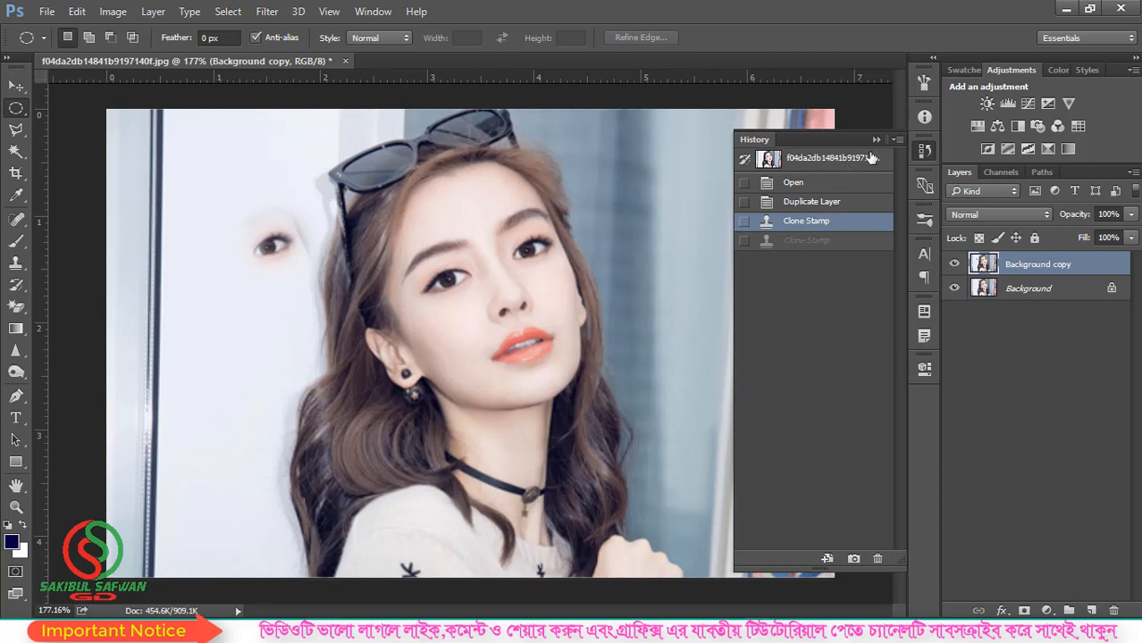
left_click(876, 140)
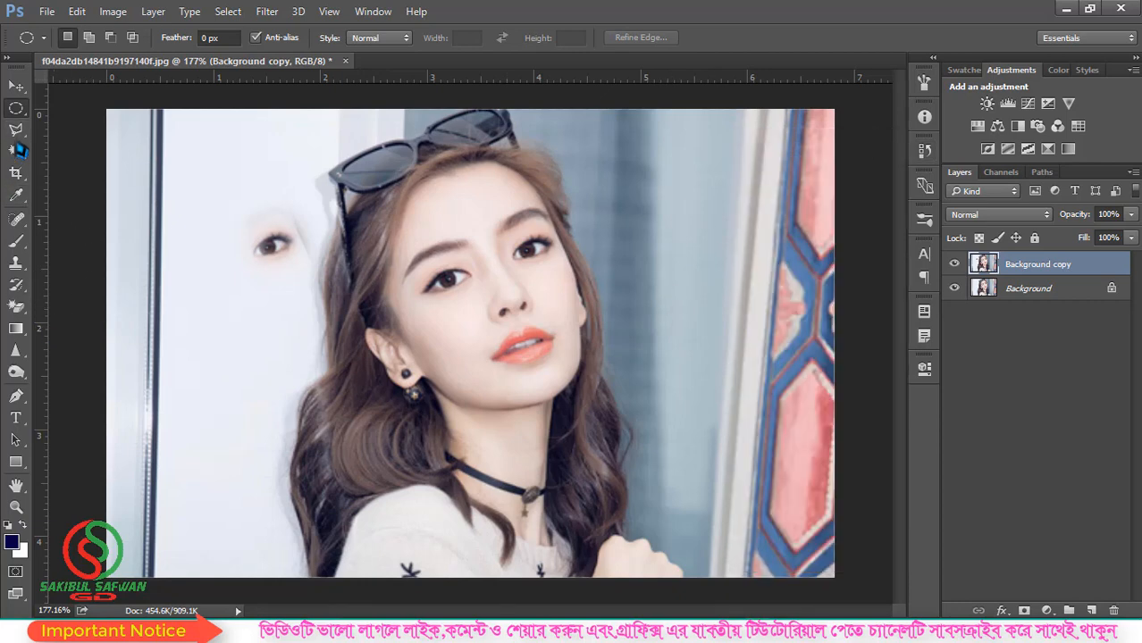
left_click(16, 85)
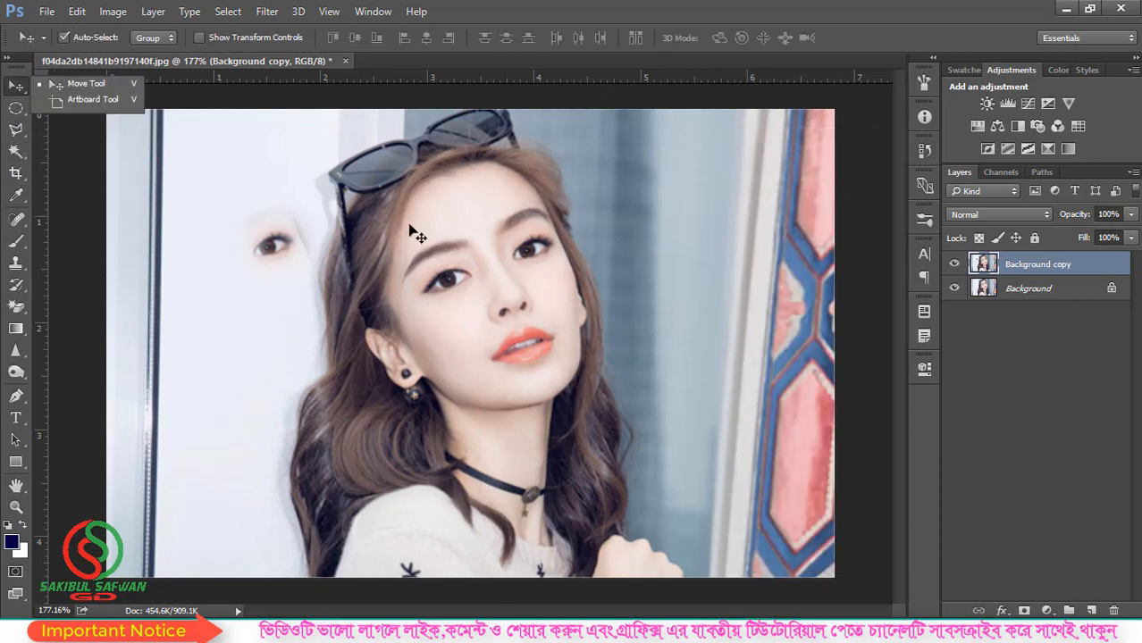
left_click(667, 7)
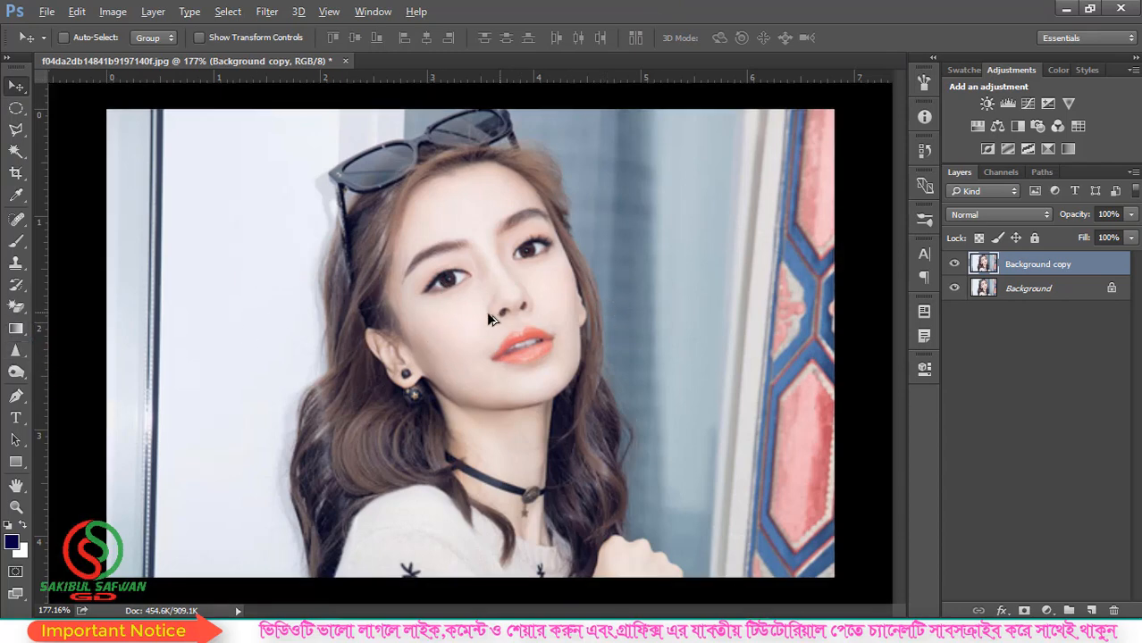
Activate the Art History Brush, and add a new layer filled with white above the Background copy
mouse_move(15, 284)
left_mouse_down()
mouse_move(96, 312)
mouse_move(113, 303)
left_mouse_up()
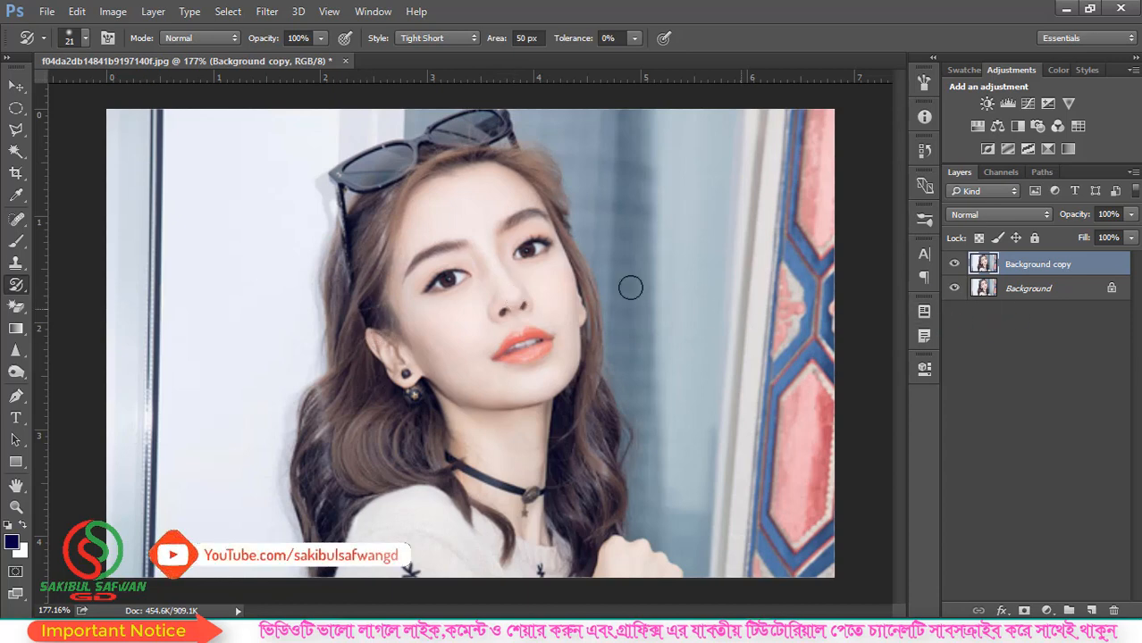
scroll(462, 307, "down", 1)
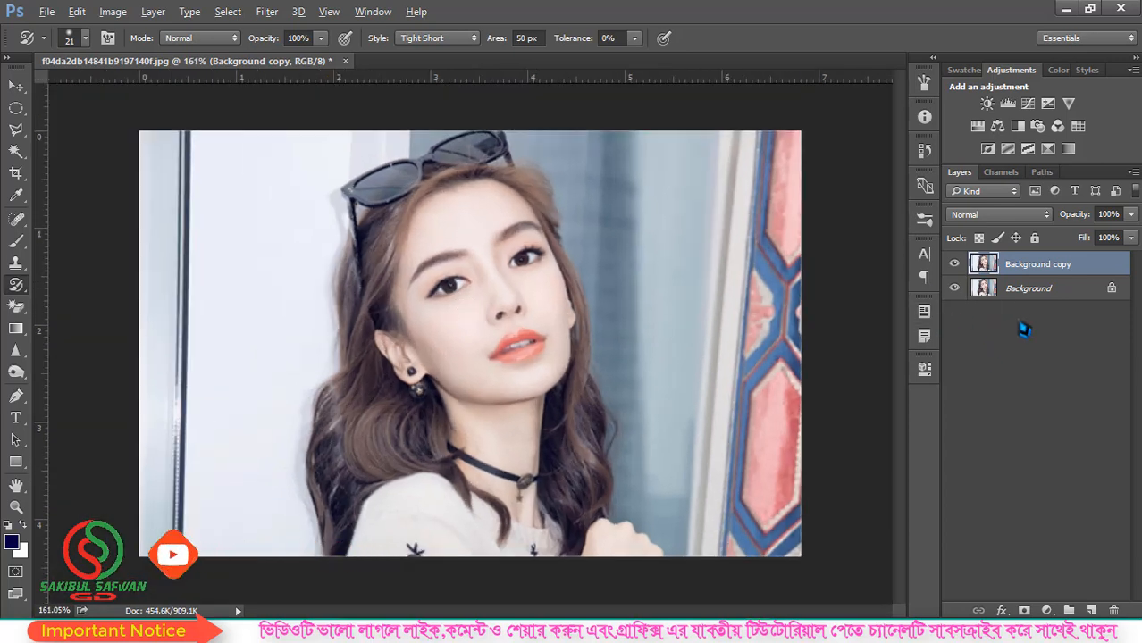
left_click(1092, 611)
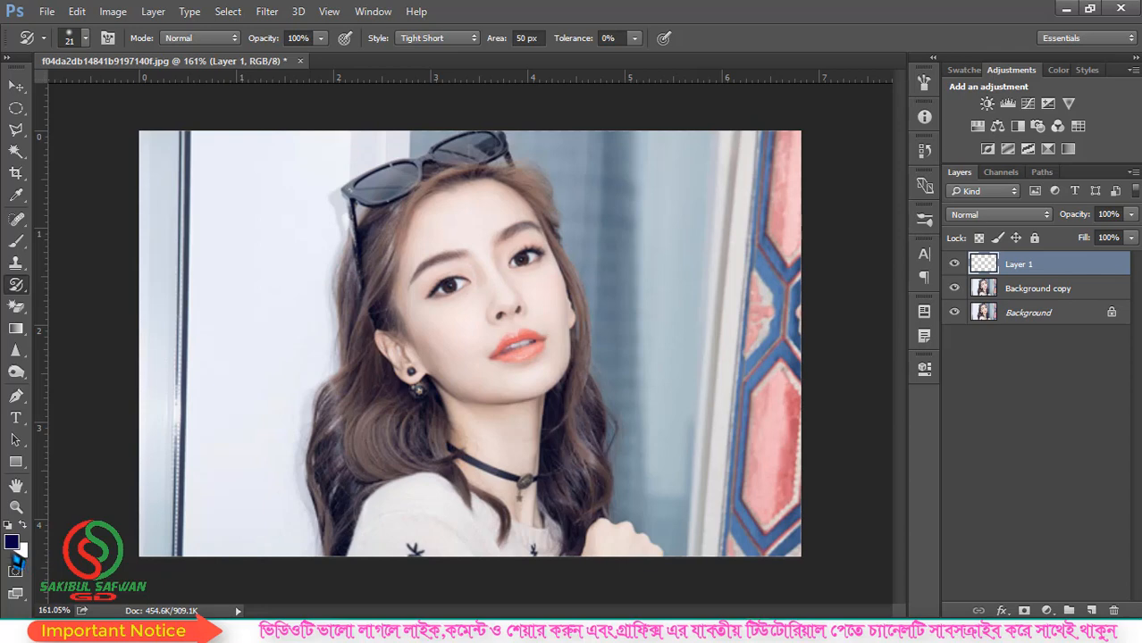
key("ctrl+BackSpace")
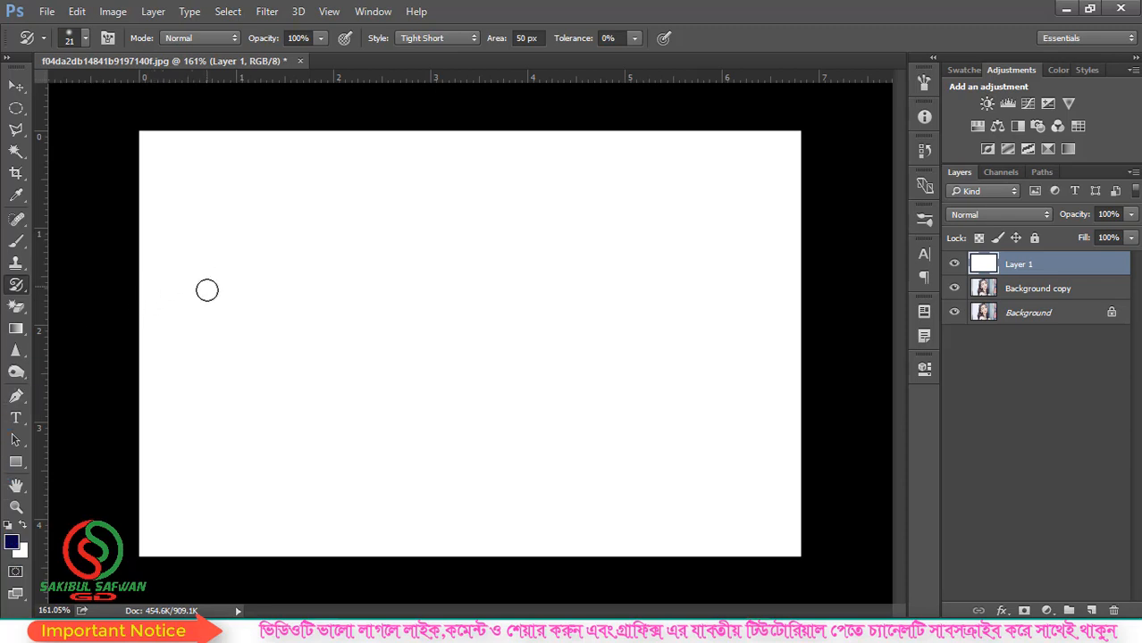
Set the Art History Brush style to Tight Medium and paint across the white layer with a 21 px brush
right_click(20, 285)
left_click(95, 298)
left_click(435, 38)
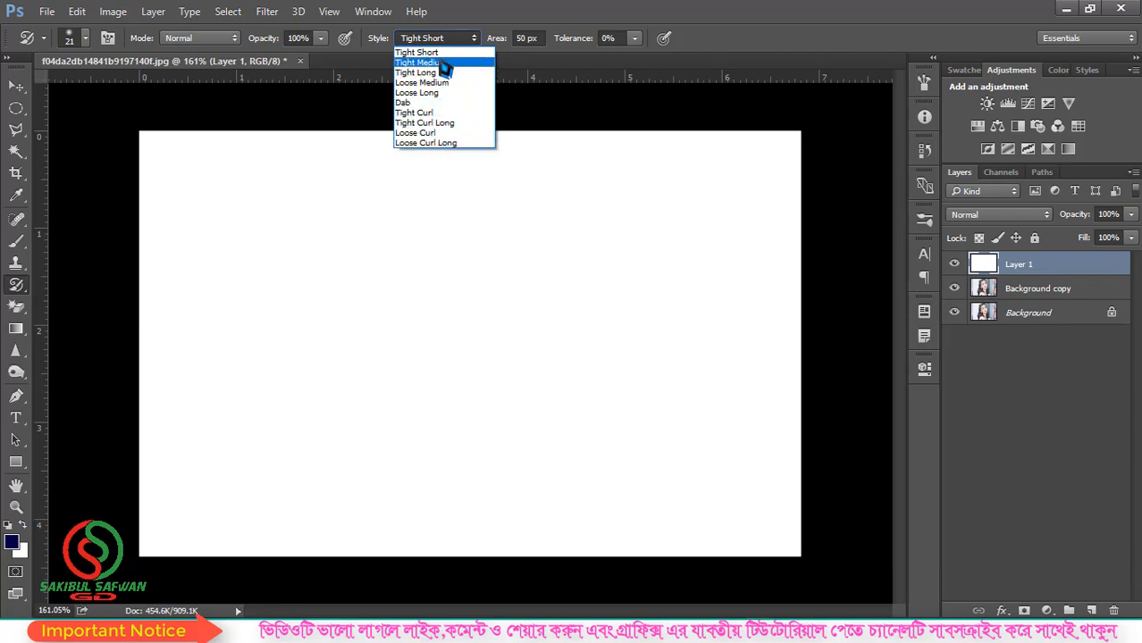
left_click(437, 63)
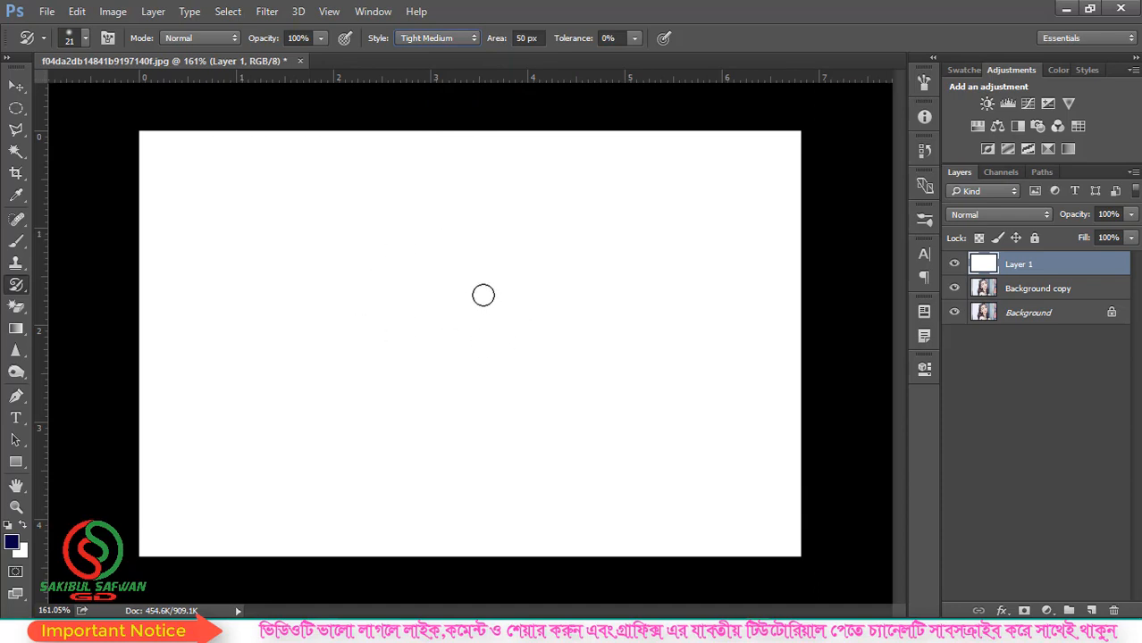
mouse_move(478, 293)
left_mouse_down()
mouse_move(407, 306)
mouse_move(548, 379)
mouse_move(663, 319)
mouse_move(452, 229)
mouse_move(266, 419)
mouse_move(696, 426)
mouse_move(724, 366)
left_mouse_up()
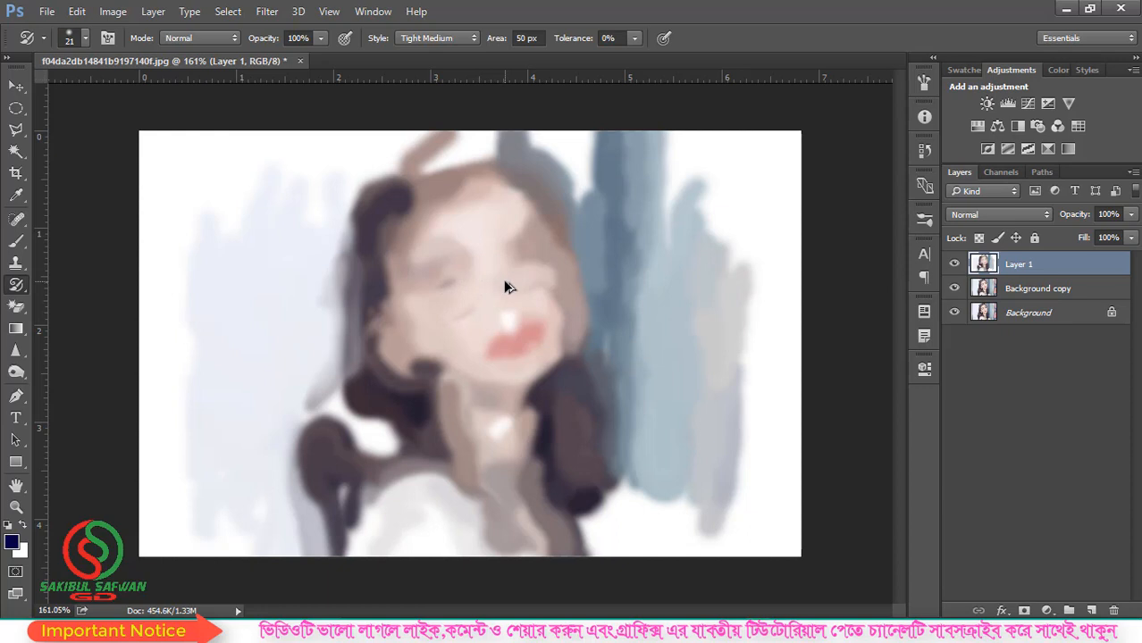
Refill the layer with white and repaint the whole portrait in finer strokes with a 5 px brush
key("ctrl+BackSpace")
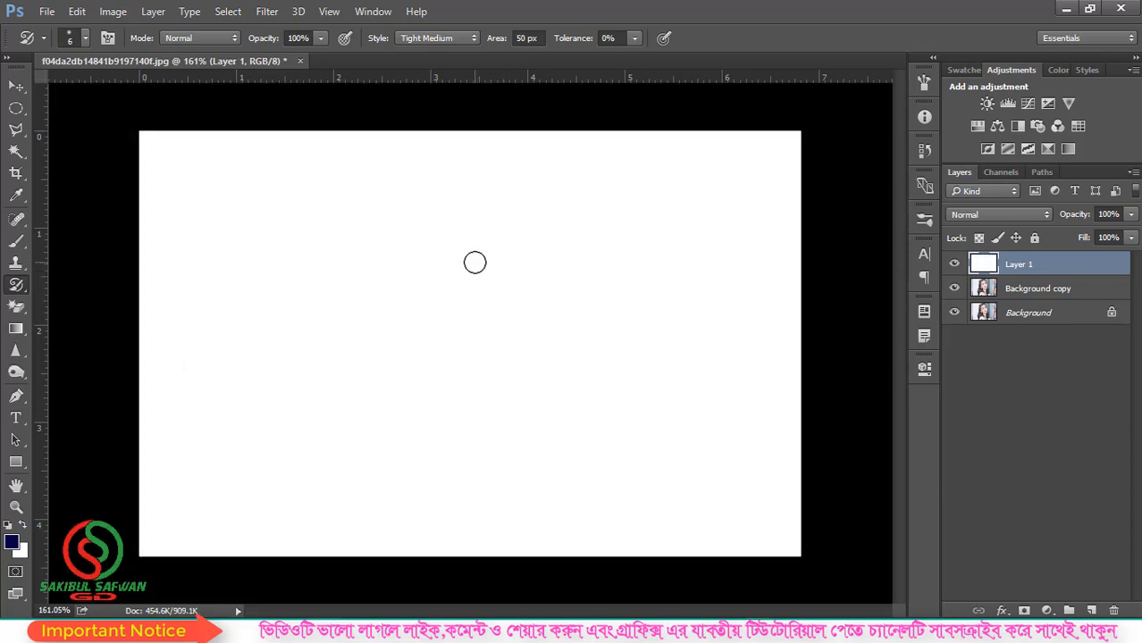
mouse_move(475, 260)
left_mouse_down()
mouse_move(466, 320)
mouse_move(508, 391)
mouse_move(615, 357)
mouse_move(622, 256)
mouse_move(510, 220)
mouse_move(391, 236)
mouse_move(347, 312)
mouse_move(383, 463)
mouse_move(429, 505)
mouse_move(418, 337)
mouse_move(488, 456)
mouse_move(690, 445)
mouse_move(690, 378)
mouse_move(630, 227)
mouse_move(528, 177)
mouse_move(369, 178)
mouse_move(289, 206)
mouse_move(269, 364)
mouse_move(284, 491)
mouse_move(378, 536)
mouse_move(704, 411)
mouse_move(595, 312)
mouse_move(553, 223)
mouse_move(529, 374)
mouse_move(679, 533)
mouse_move(714, 333)
mouse_move(704, 229)
mouse_move(529, 147)
mouse_move(282, 146)
mouse_move(208, 157)
mouse_move(203, 553)
mouse_move(152, 304)
mouse_move(143, 150)
mouse_move(731, 415)
mouse_move(820, 202)
mouse_move(774, 341)
mouse_move(788, 516)
mouse_move(741, 509)
left_mouse_up()
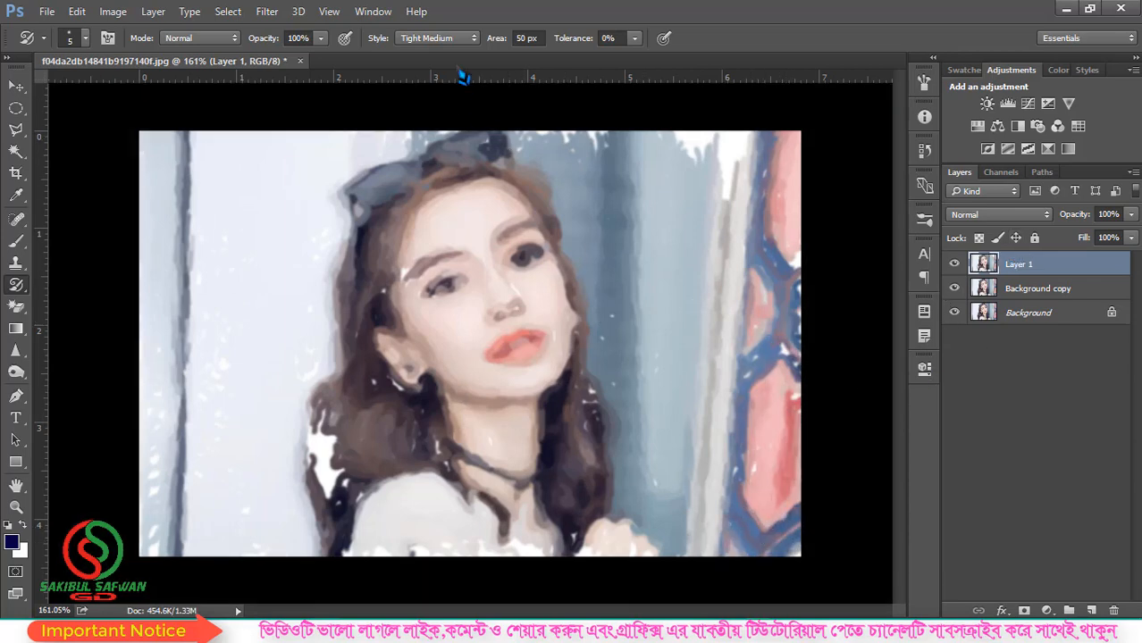
Hide Layer 1, add a new white-filled layer, and paint the portrait on it with the Art History Brush in Tight Curl style
left_click(436, 38)
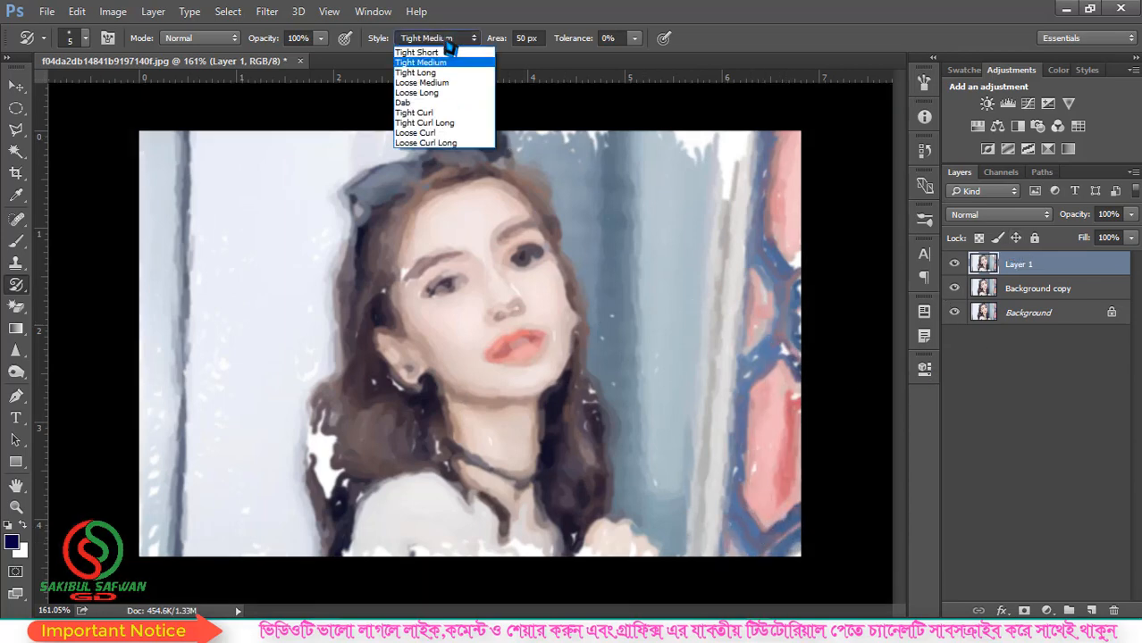
left_click(420, 113)
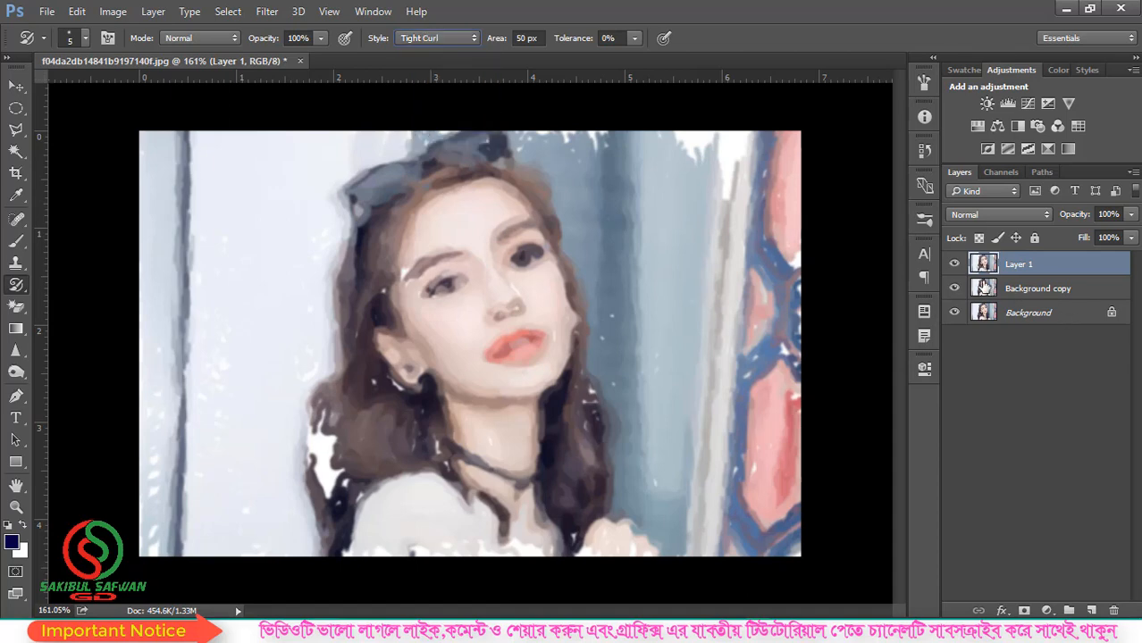
left_click(953, 264)
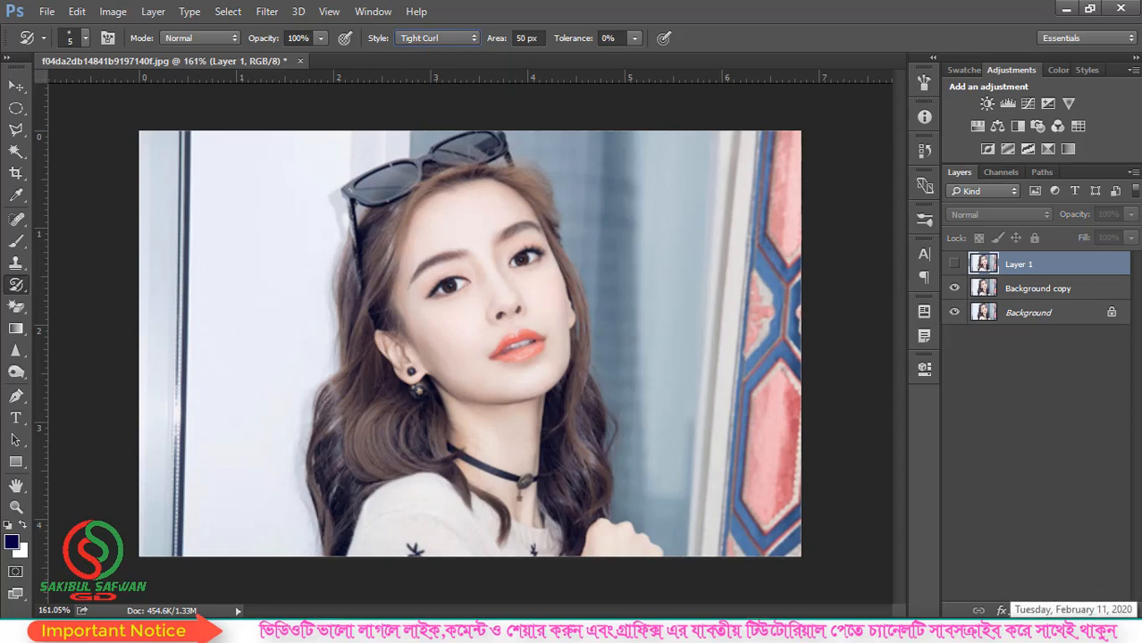
left_click(1091, 610)
key("ctrl+BackSpace")
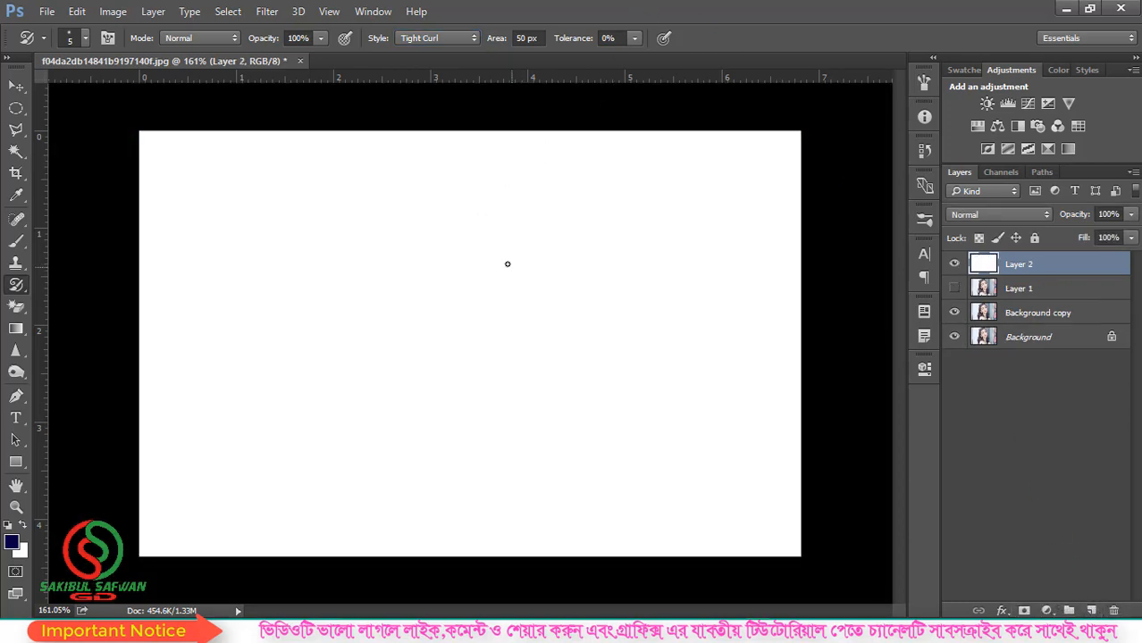
mouse_move(508, 263)
left_mouse_down()
mouse_move(416, 342)
mouse_move(400, 398)
mouse_move(612, 316)
mouse_move(525, 225)
mouse_move(363, 171)
mouse_move(315, 305)
mouse_move(426, 223)
mouse_move(457, 179)
mouse_move(554, 201)
mouse_move(564, 166)
mouse_move(443, 323)
mouse_move(639, 219)
mouse_move(500, 352)
mouse_move(528, 343)
mouse_move(675, 233)
mouse_move(651, 346)
mouse_move(647, 458)
mouse_move(715, 346)
mouse_move(603, 462)
mouse_move(313, 470)
mouse_move(516, 528)
mouse_move(623, 507)
mouse_move(380, 502)
mouse_move(721, 321)
mouse_move(625, 111)
left_mouse_up()
mouse_move(408, 118)
left_mouse_down()
mouse_move(322, 244)
mouse_move(288, 409)
mouse_move(510, 150)
mouse_move(376, 413)
mouse_move(463, 384)
mouse_move(561, 317)
mouse_move(793, 225)
mouse_move(811, 257)
mouse_move(719, 116)
mouse_move(305, 93)
mouse_move(217, 325)
mouse_move(251, 338)
mouse_move(304, 217)
mouse_move(268, 371)
mouse_move(817, 512)
mouse_move(501, 513)
mouse_move(391, 407)
left_mouse_up()
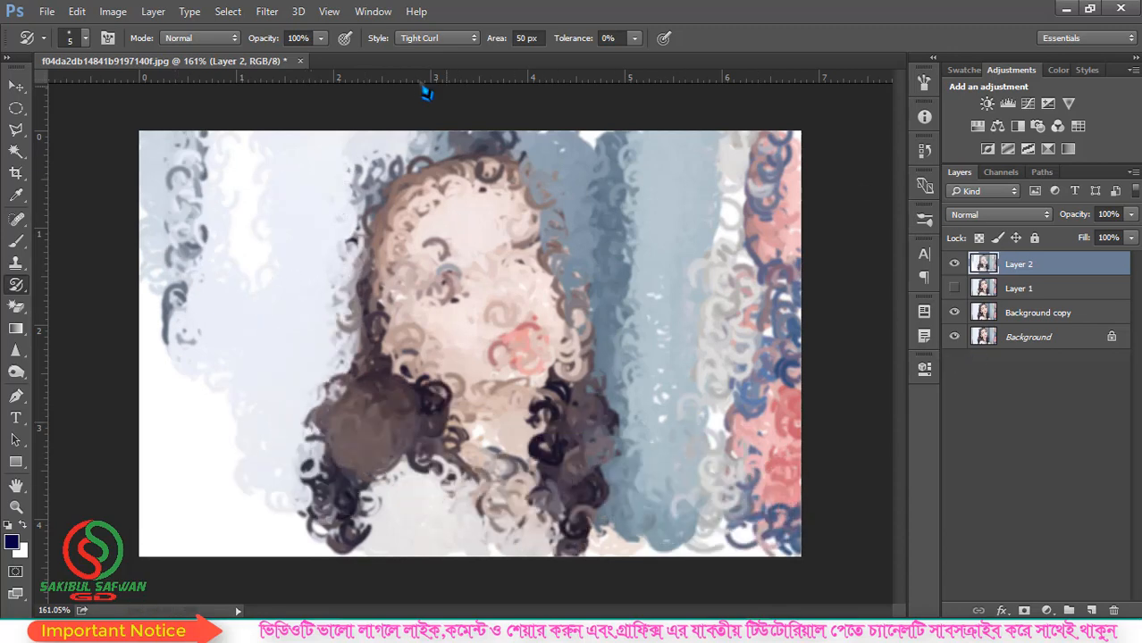
Hide Layer 2, add another white-filled layer, and paint the portrait on it with the Art History Brush in Loose Long style
left_click(436, 37)
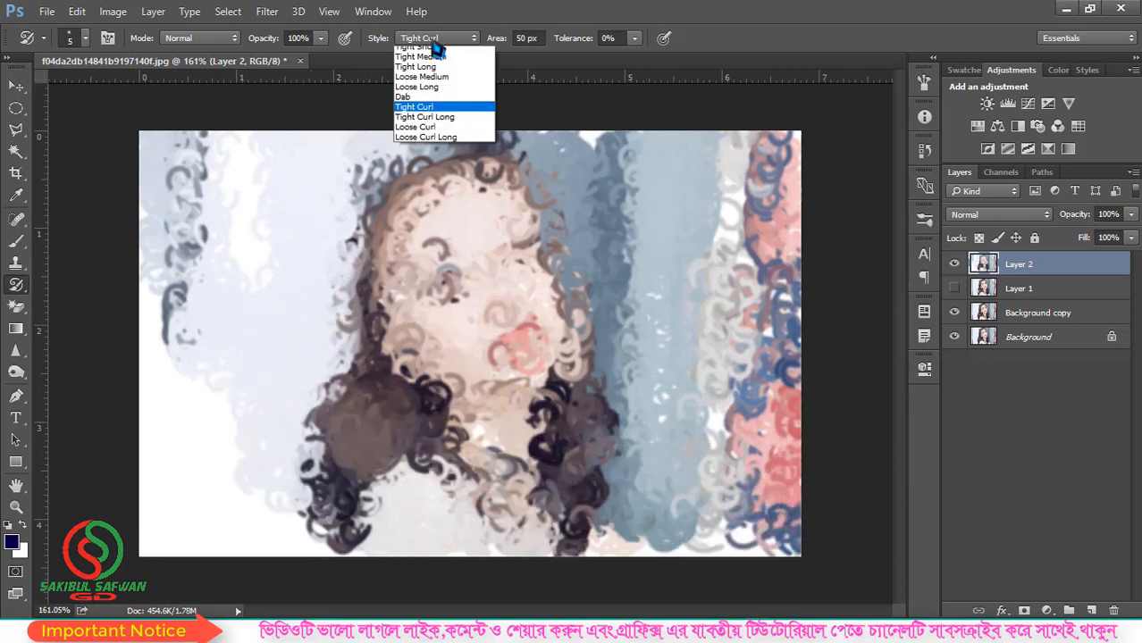
left_click(430, 101)
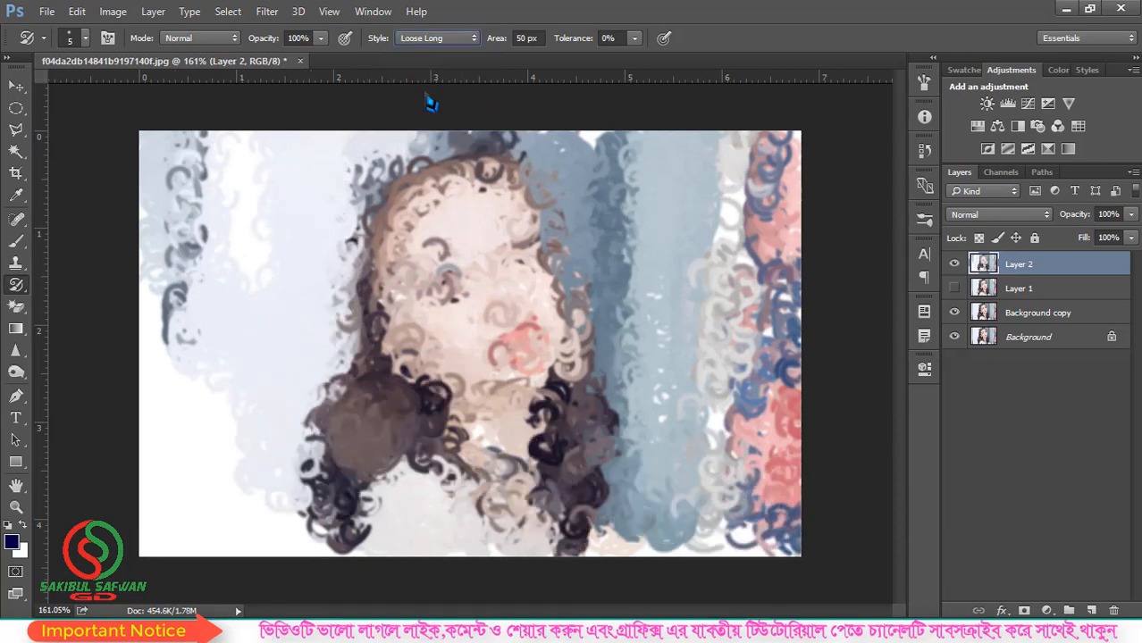
left_click(953, 265)
left_click(1090, 611)
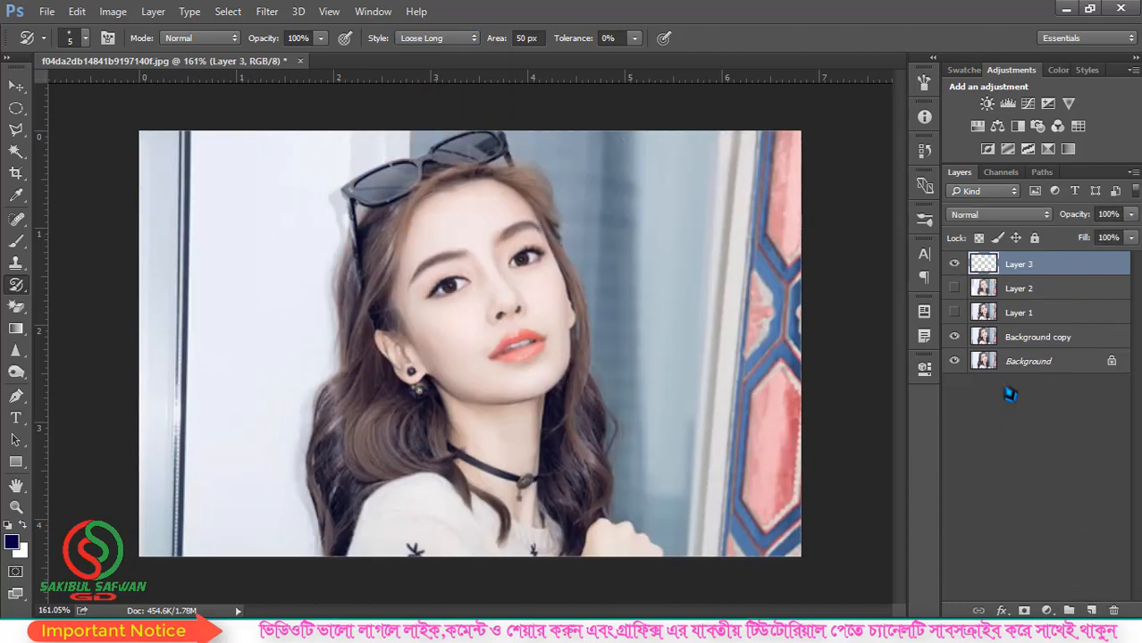
key("ctrl+BackSpace")
mouse_move(513, 258)
left_mouse_down()
mouse_move(387, 388)
mouse_move(596, 234)
mouse_move(301, 242)
mouse_move(319, 301)
mouse_move(536, 313)
mouse_move(402, 465)
mouse_move(625, 428)
mouse_move(617, 165)
mouse_move(665, 473)
mouse_move(429, 277)
mouse_move(268, 393)
mouse_move(607, 189)
mouse_move(500, 501)
mouse_move(572, 402)
mouse_move(607, 438)
mouse_move(606, 394)
left_mouse_up()
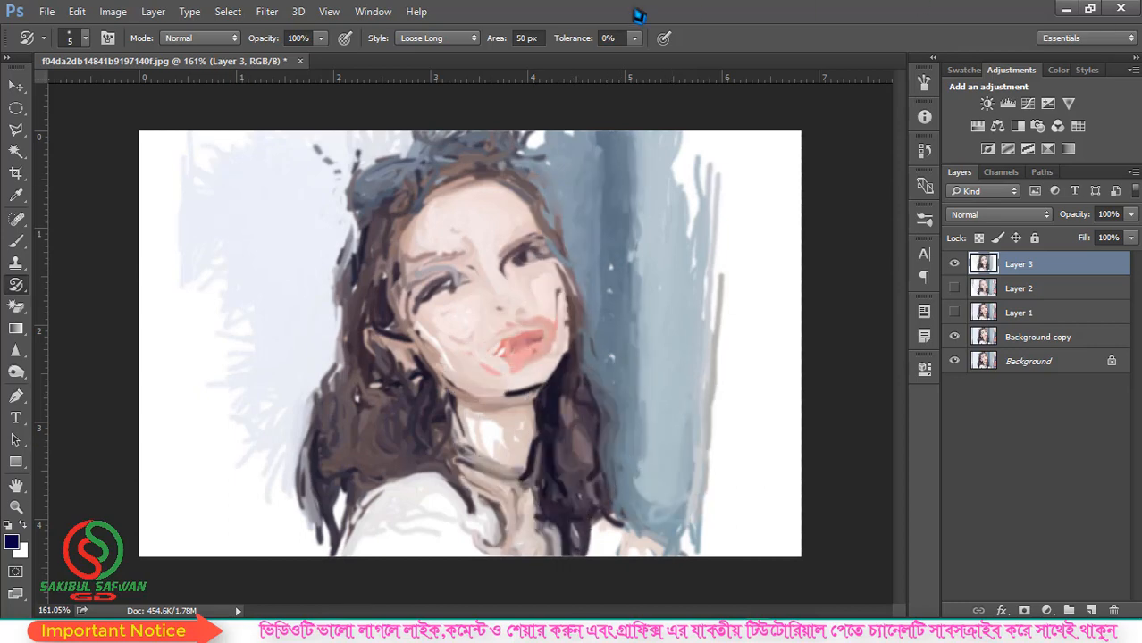
left_click(441, 40)
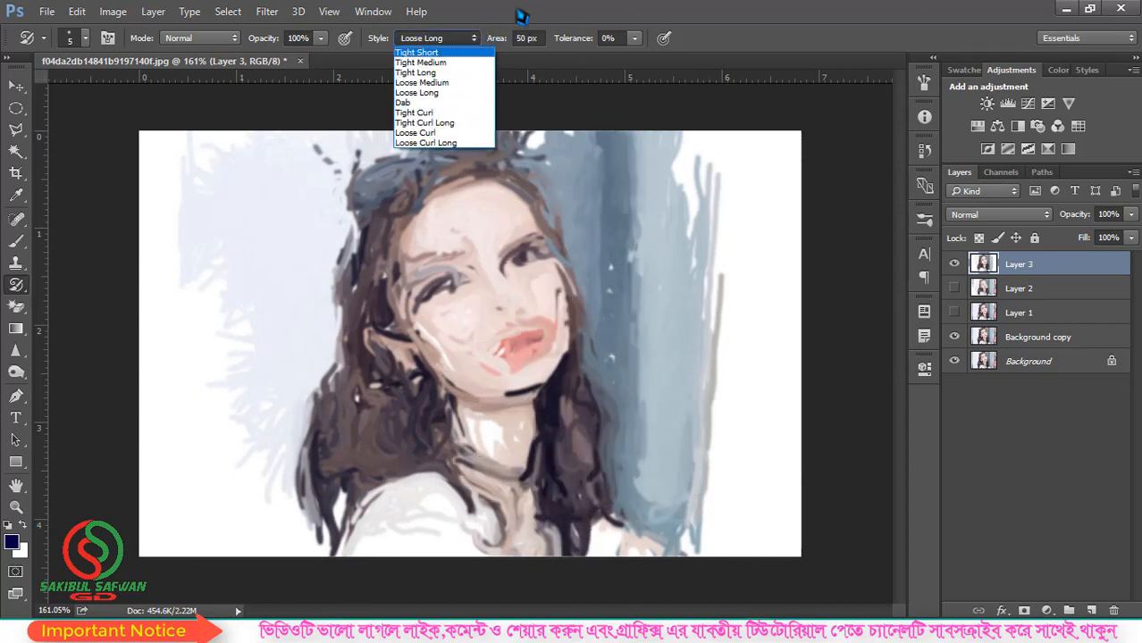
left_click(517, 12)
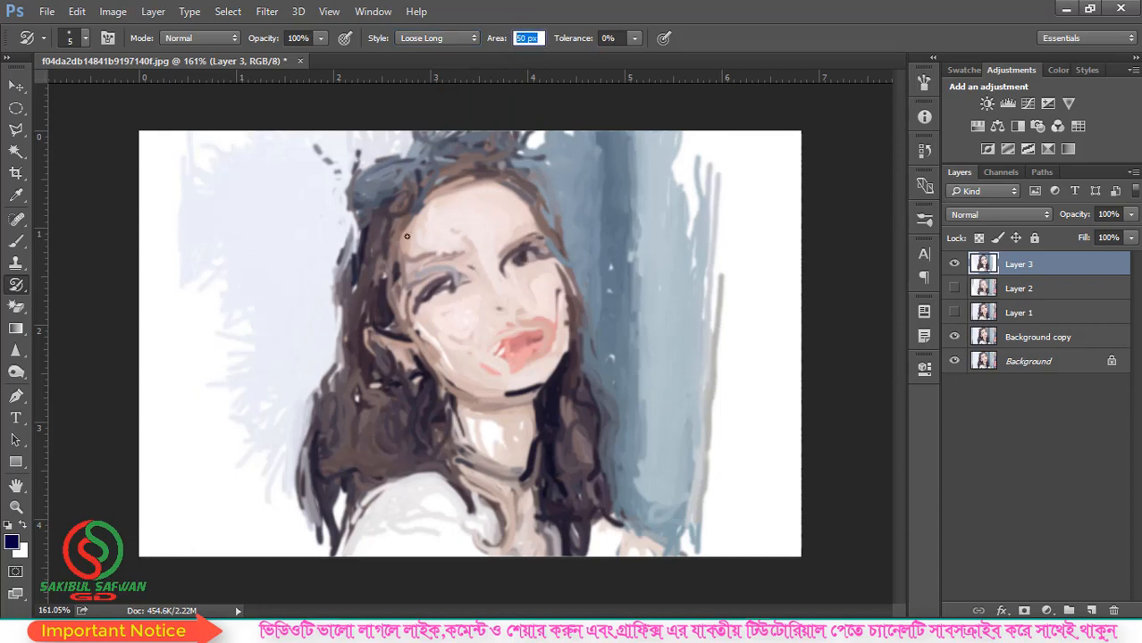
Paint over the face, hair and neck on Layer 3 with the Art History Brush in Loose Long style and a 50 px area
mouse_move(407, 236)
left_mouse_down()
mouse_move(375, 357)
mouse_move(536, 268)
mouse_move(446, 223)
mouse_move(478, 350)
mouse_move(513, 344)
mouse_move(545, 366)
mouse_move(528, 446)
mouse_move(447, 223)
mouse_move(375, 295)
mouse_move(500, 429)
mouse_move(605, 415)
mouse_move(585, 357)
left_mouse_up()
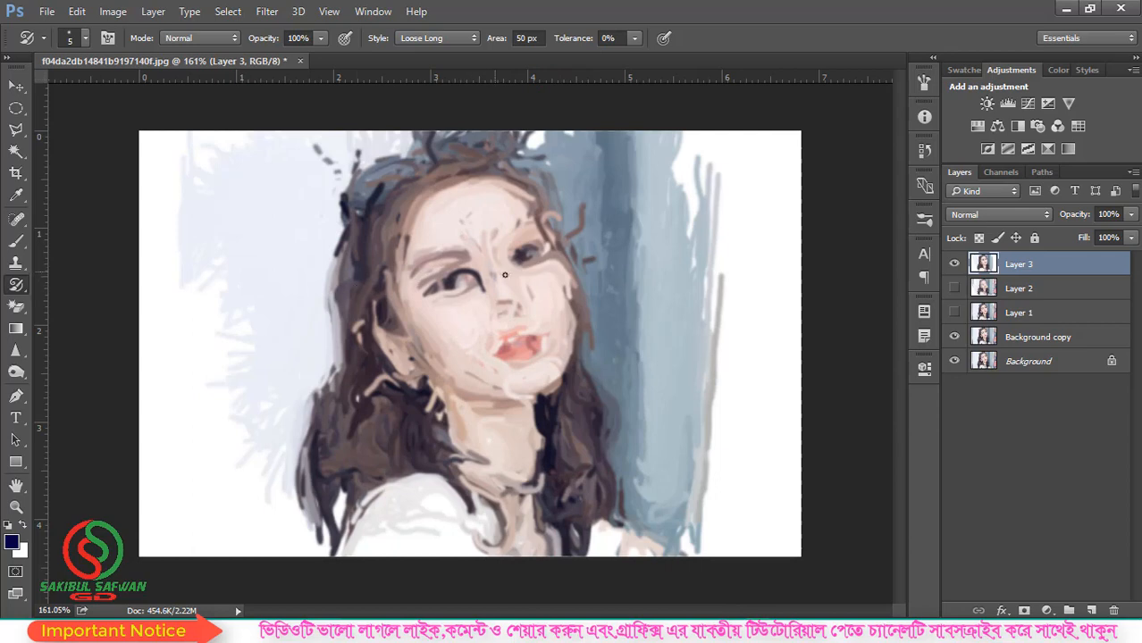
right_click(20, 290)
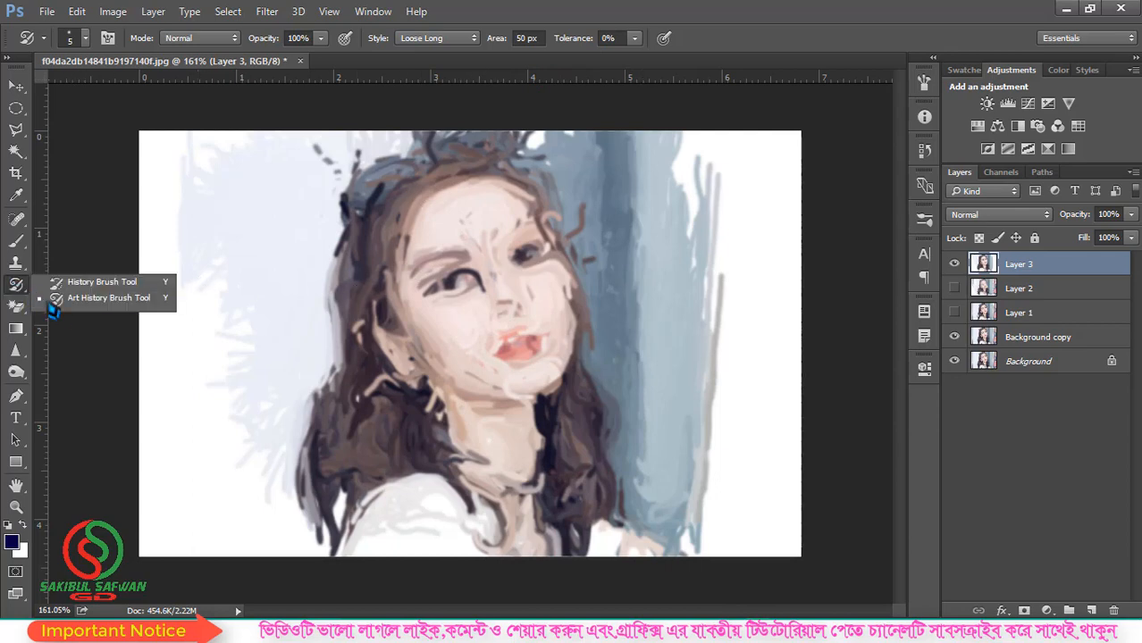
left_click(80, 301)
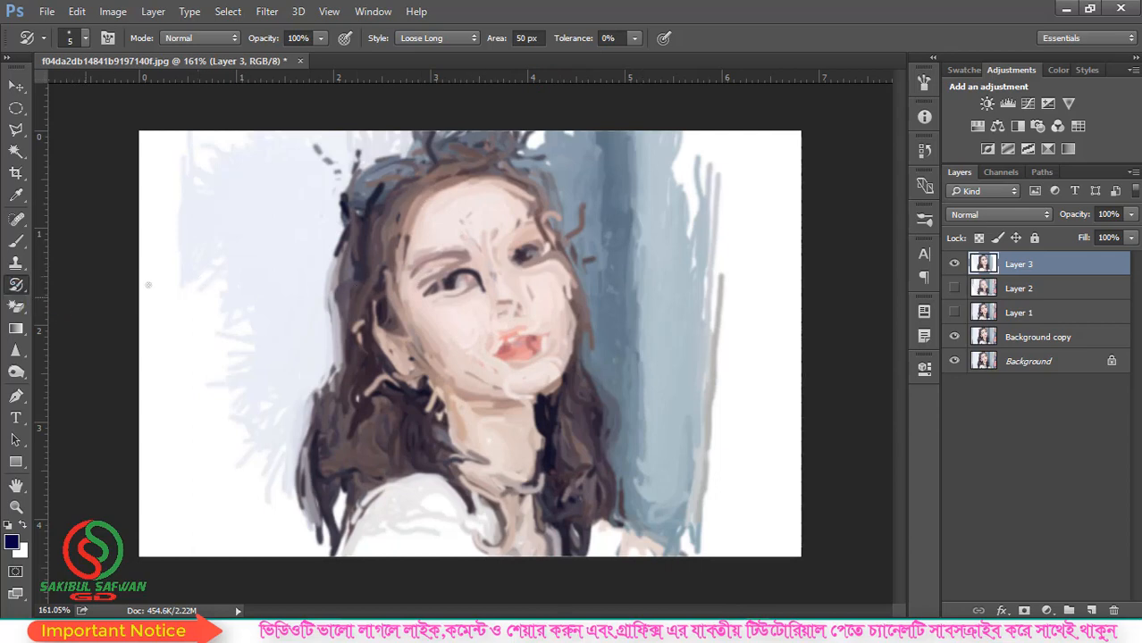
left_click(437, 39)
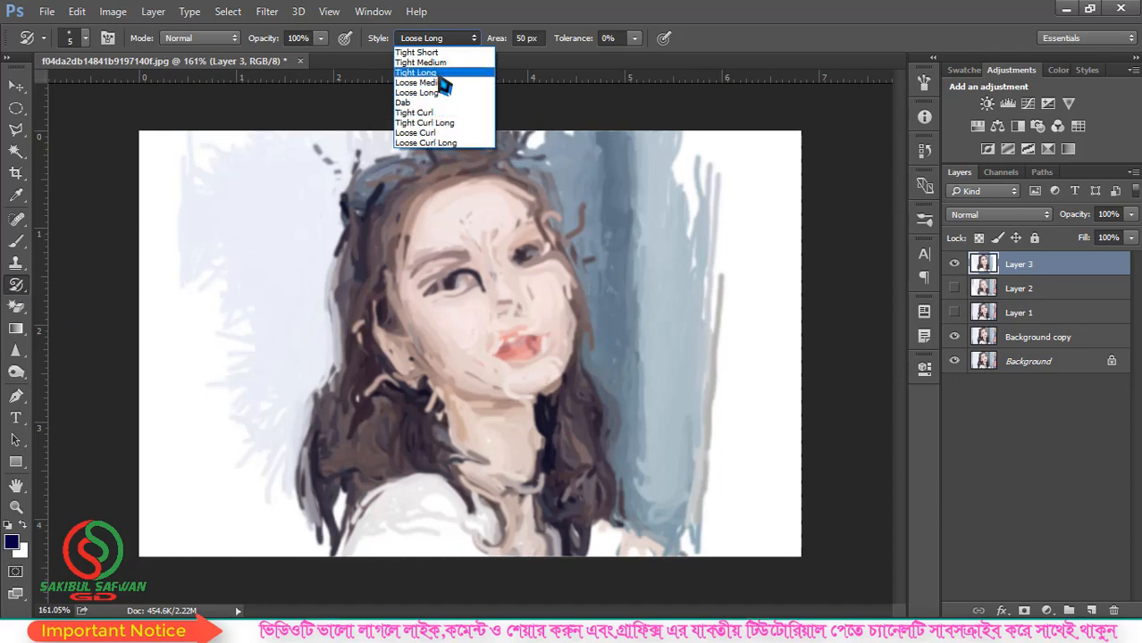
left_click(443, 92)
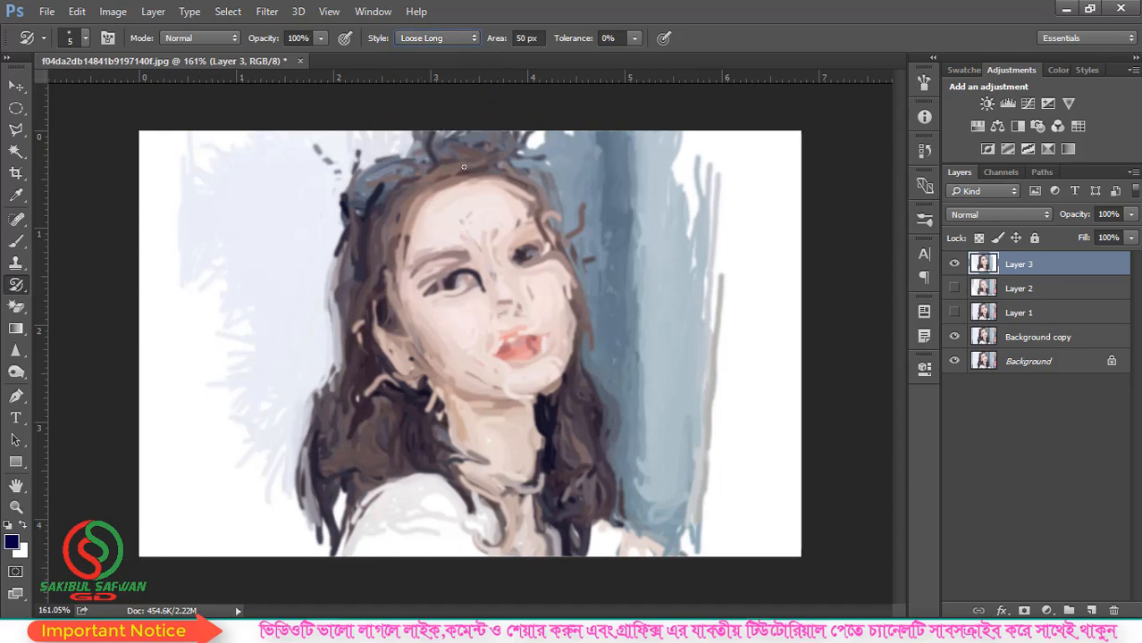
Set the Art History Brush style to Dab and paint over the face, hair and neck on Layer 3 to refine the details
left_click(444, 39)
left_click(440, 105)
mouse_move(432, 393)
left_mouse_down()
mouse_move(557, 234)
mouse_move(366, 271)
mouse_move(484, 219)
left_mouse_up()
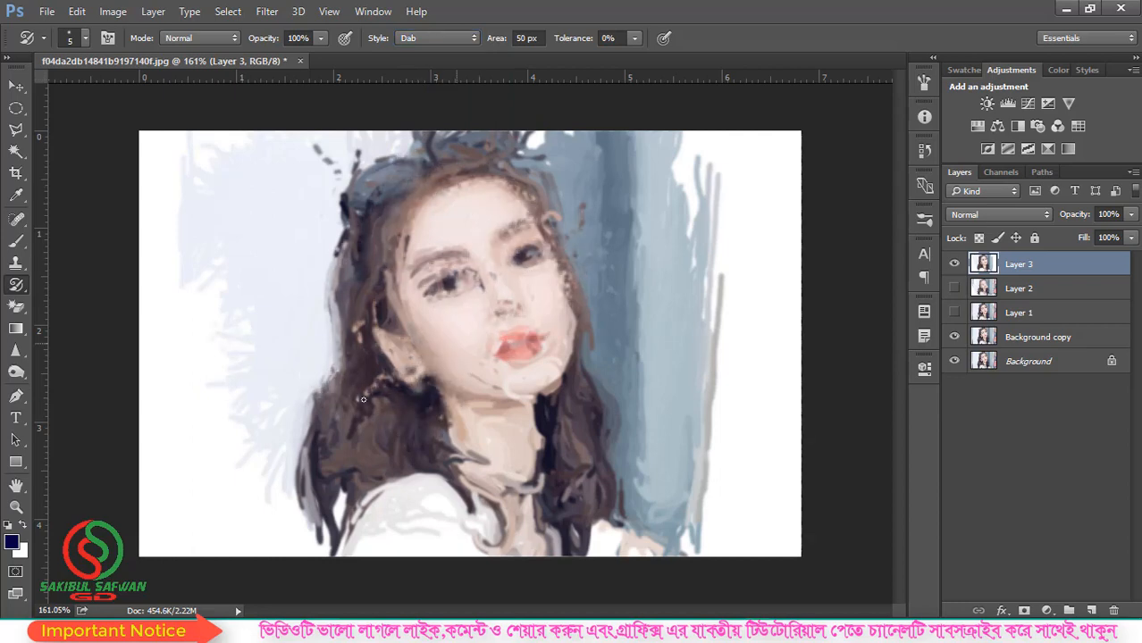
mouse_move(473, 481)
left_mouse_down()
mouse_move(458, 453)
mouse_move(503, 459)
left_mouse_up()
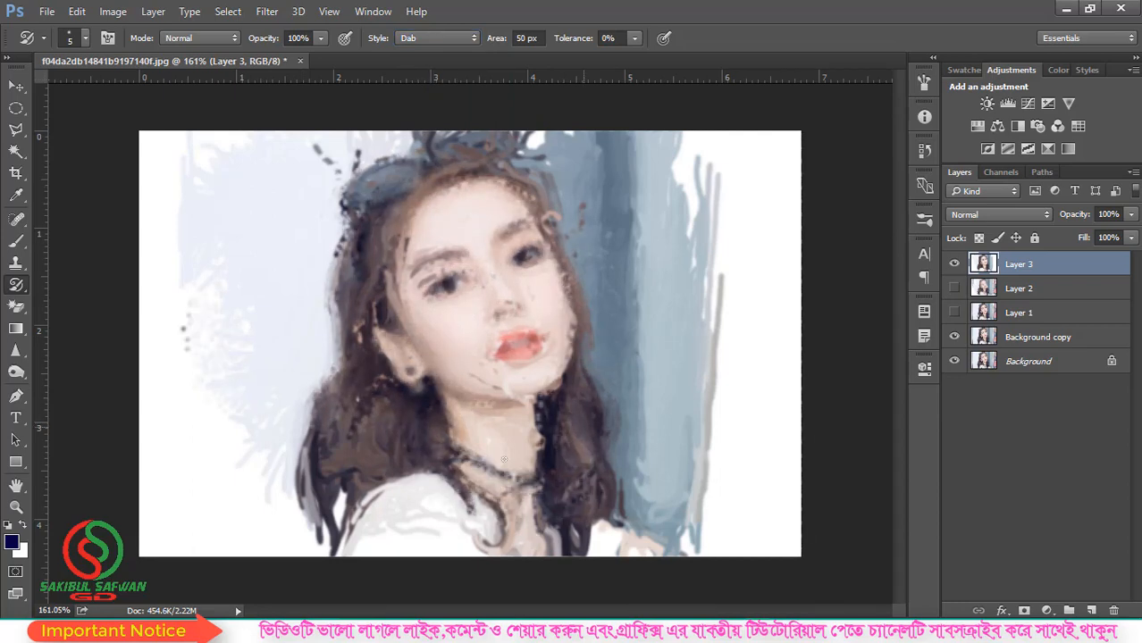
scroll(489, 319, "down", 3)
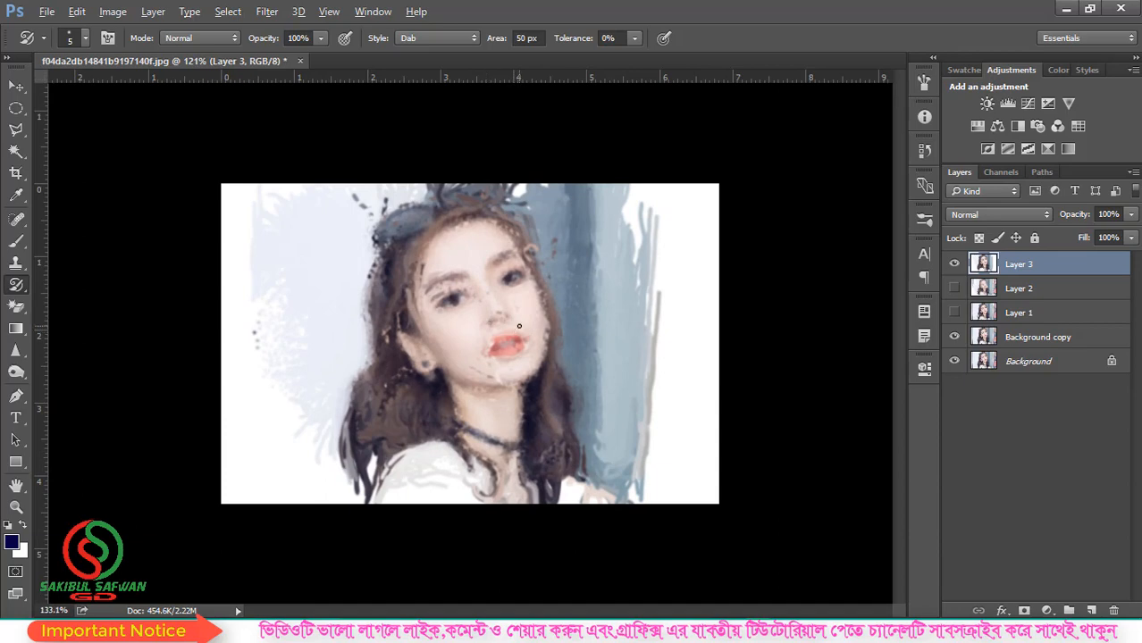
scroll(518, 326, "up", 3)
right_click(16, 284)
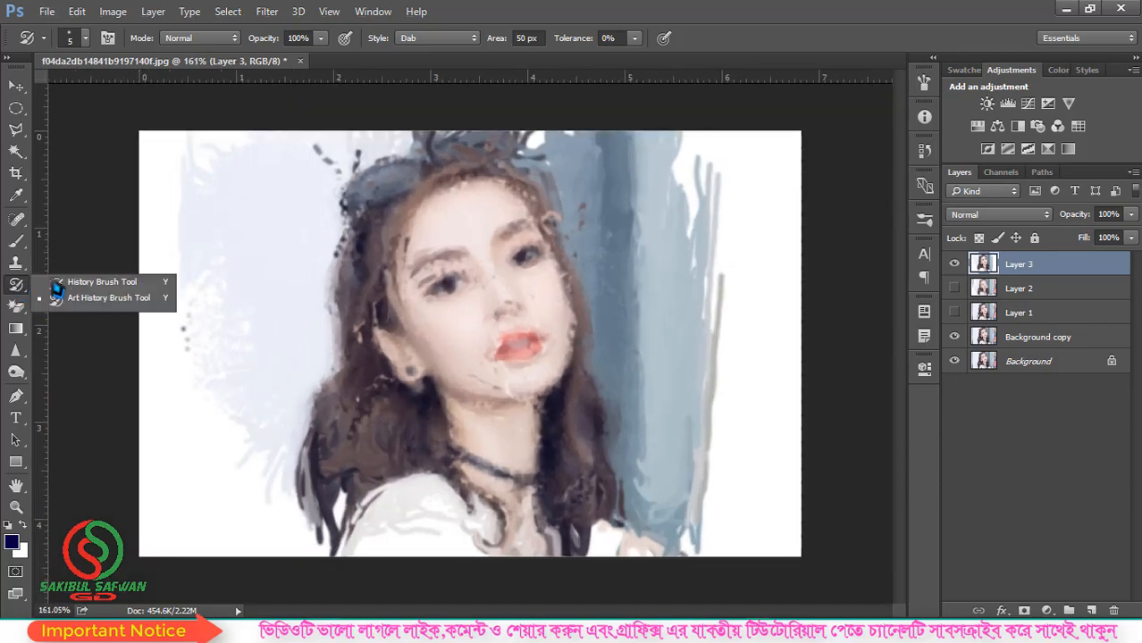
left_click(708, 10)
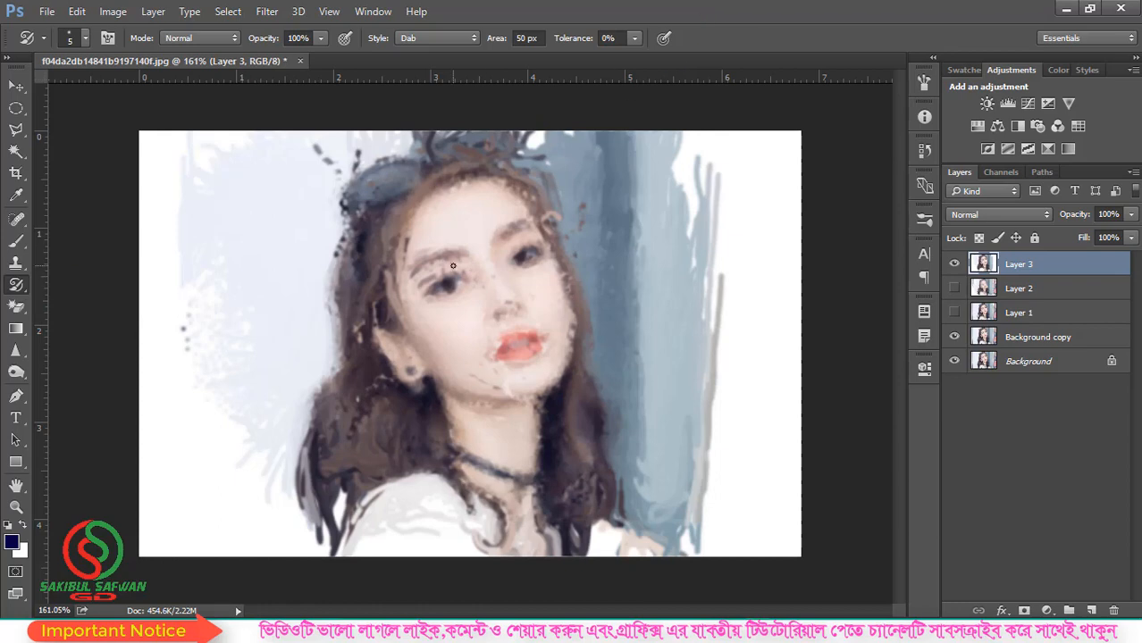
scroll(401, 266, "down", 1)
scroll(782, 220, "up", 2)
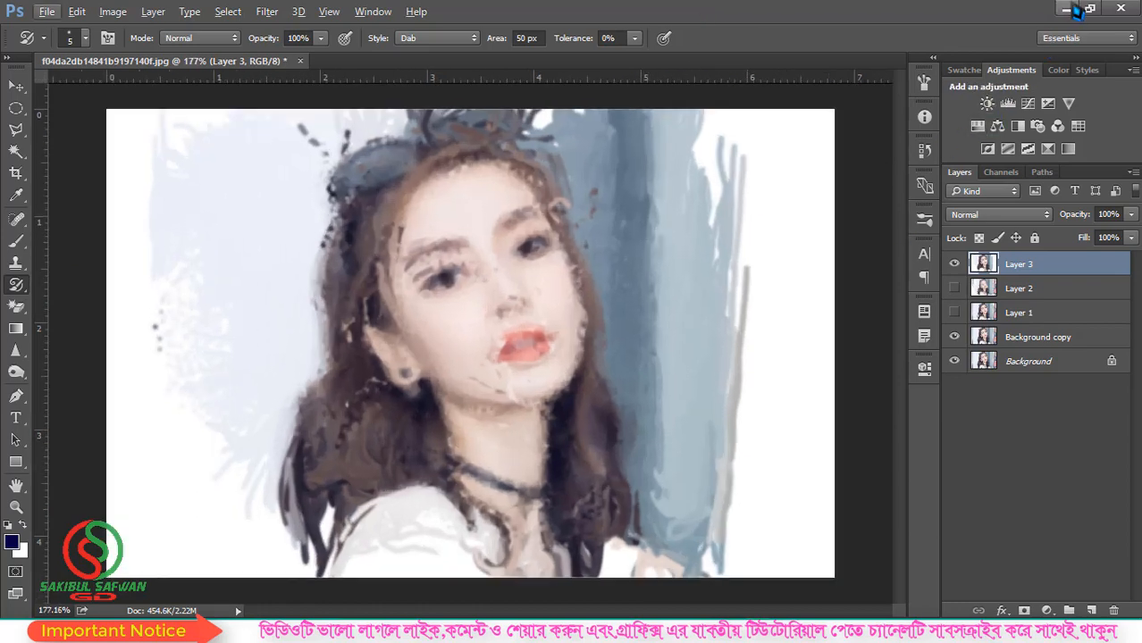
Minimize the image editor to show the desktop
left_click(1072, 8)
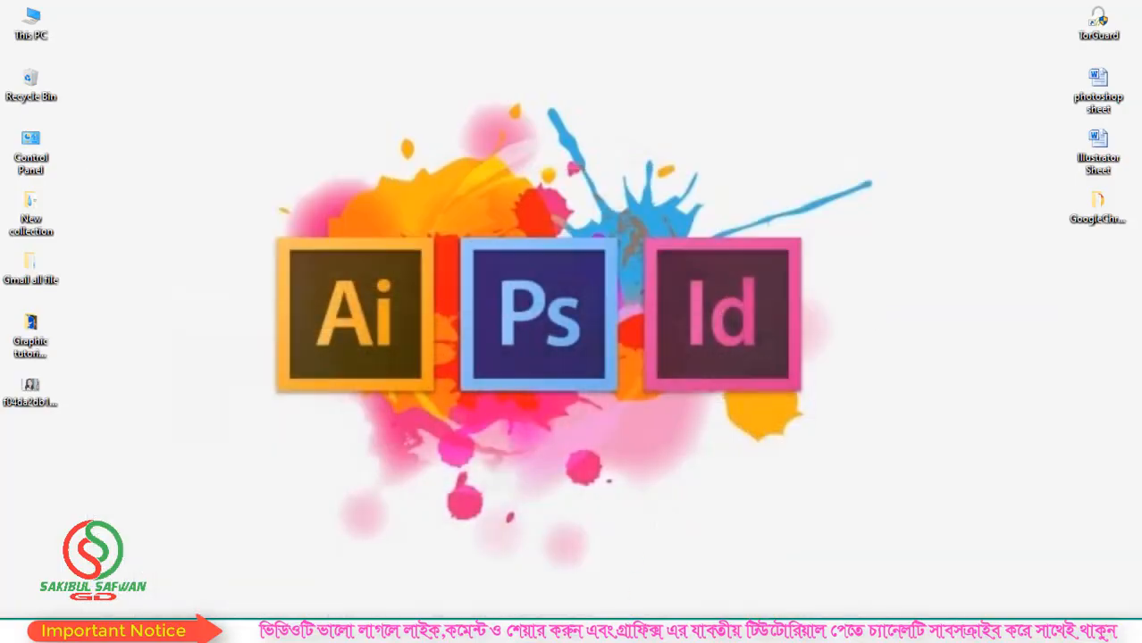